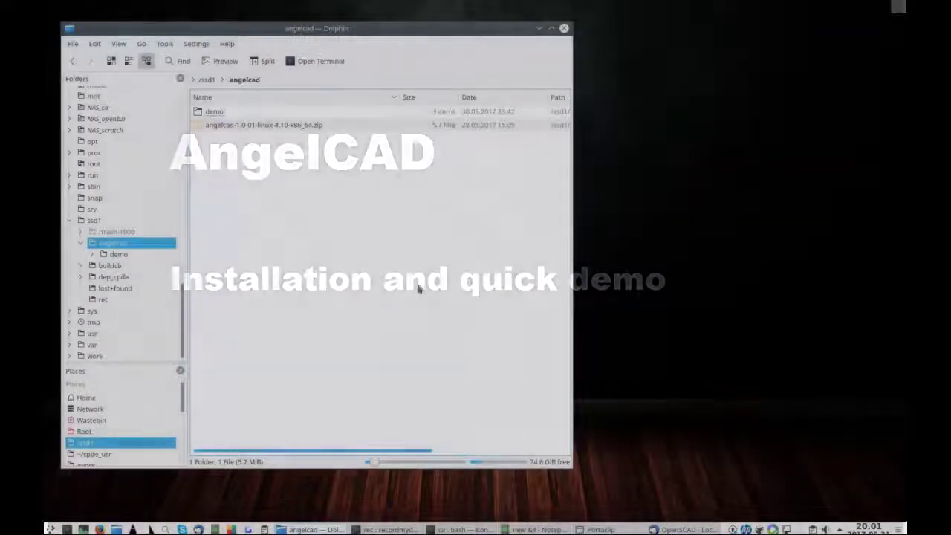
Extract the AngelCAD zip archive into the angelcad folder and open a terminal there.
right_click(269, 127)
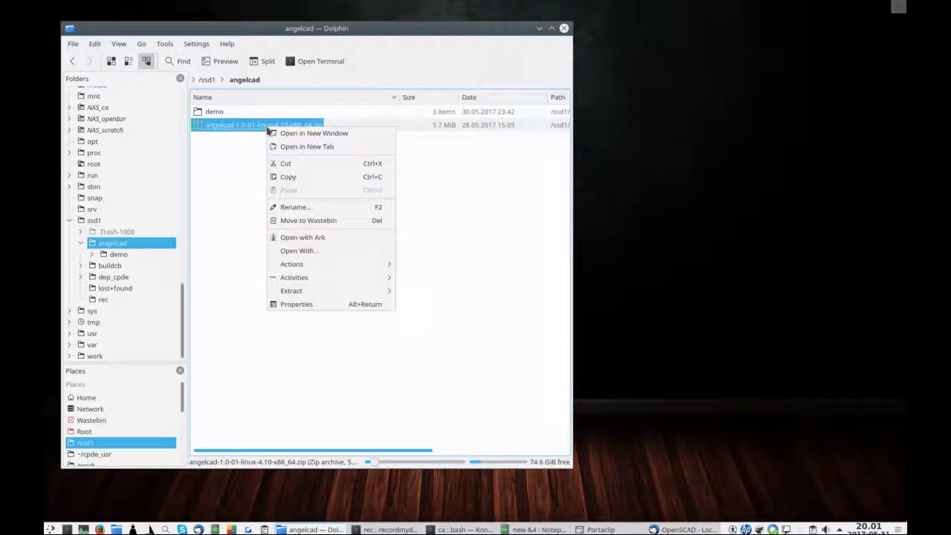
mouse_move(330, 291)
click(426, 292)
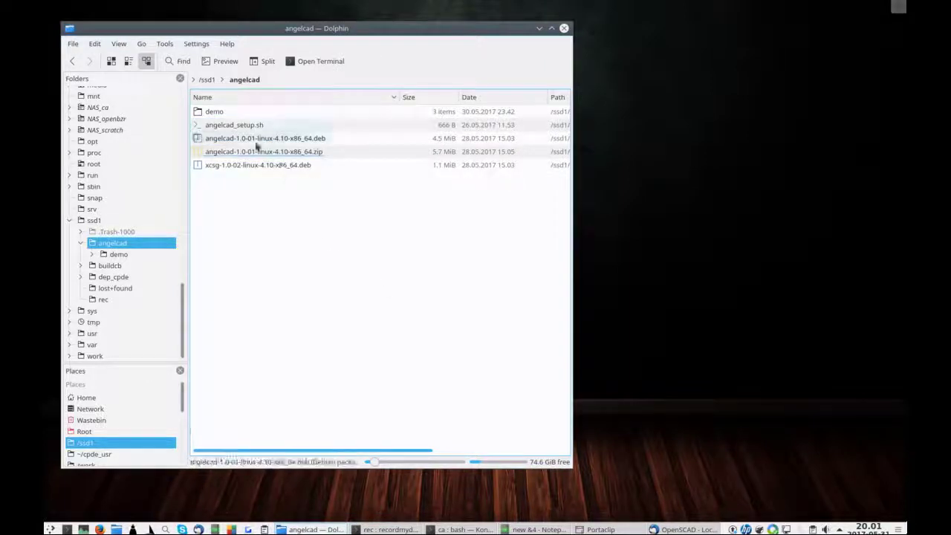
click(299, 66)
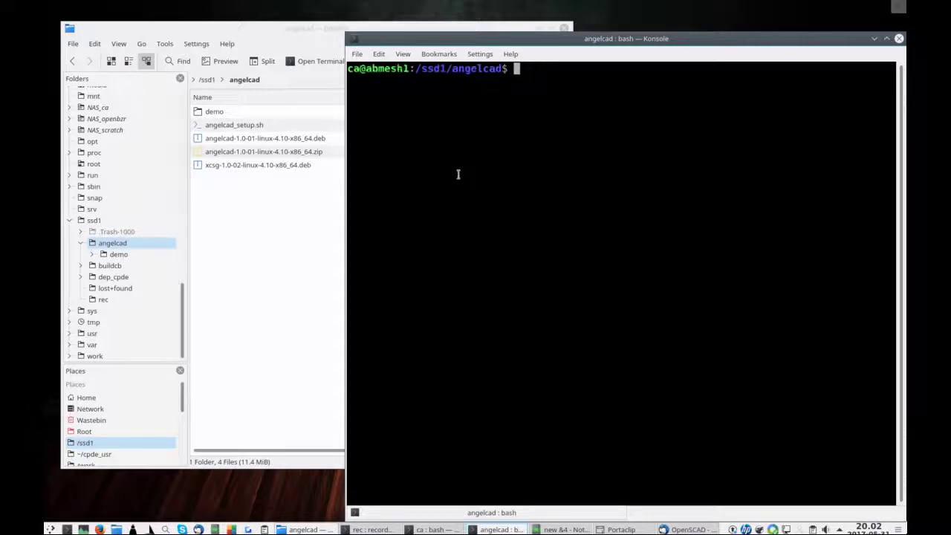
Run sudo ./angelcad_setup.sh and enter the administrator password to install AngelCAD.
text(.)
key(BackSpace)
text(sudo ./a)
text(ngelcad_setup.sh)
key(Return)
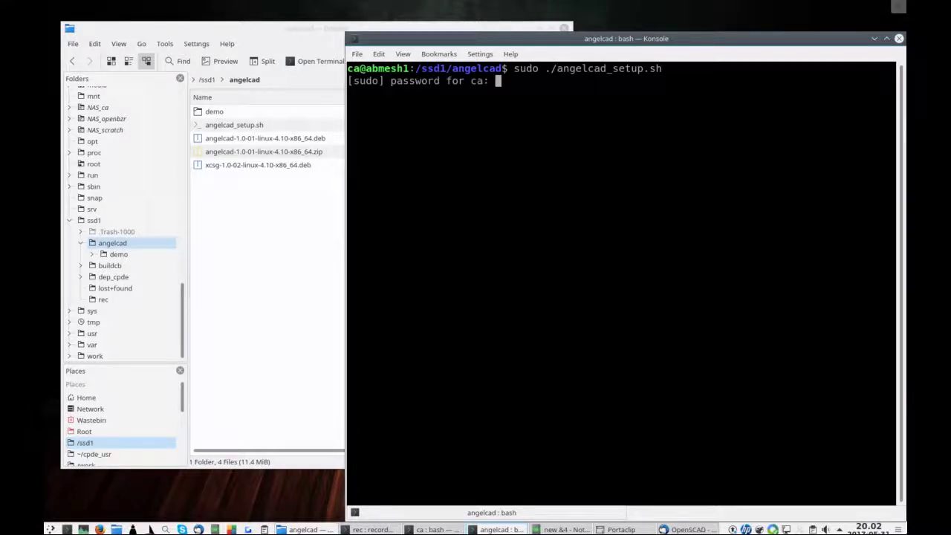
key(Return)
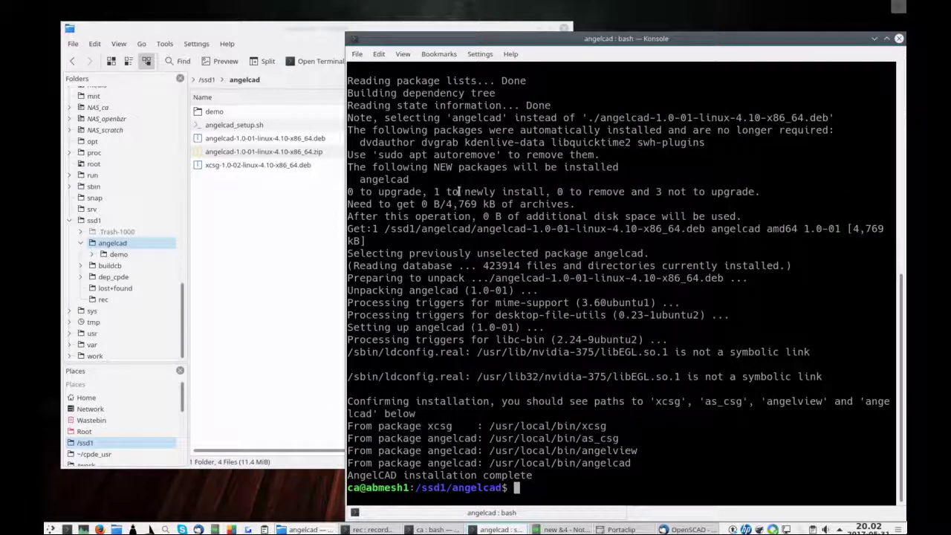
Check the 'AngelCAD installation complete' message, then exit the terminal.
drag(533, 476, 349, 473)
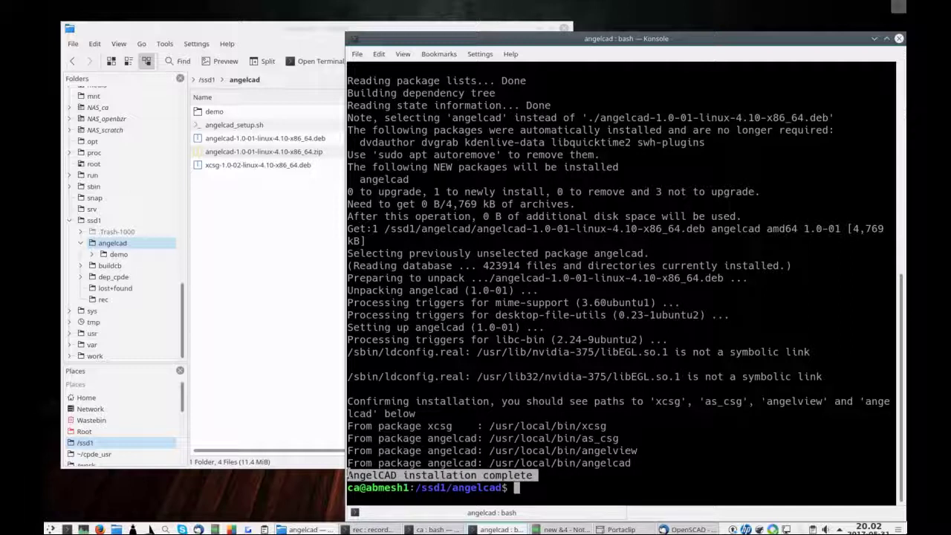
click(639, 488)
text(e)
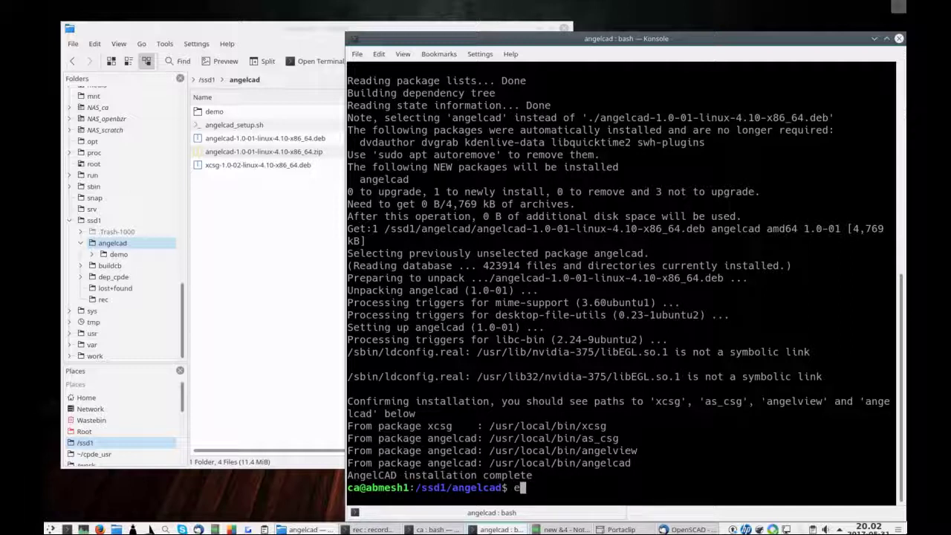
text(xit)
key(Return)
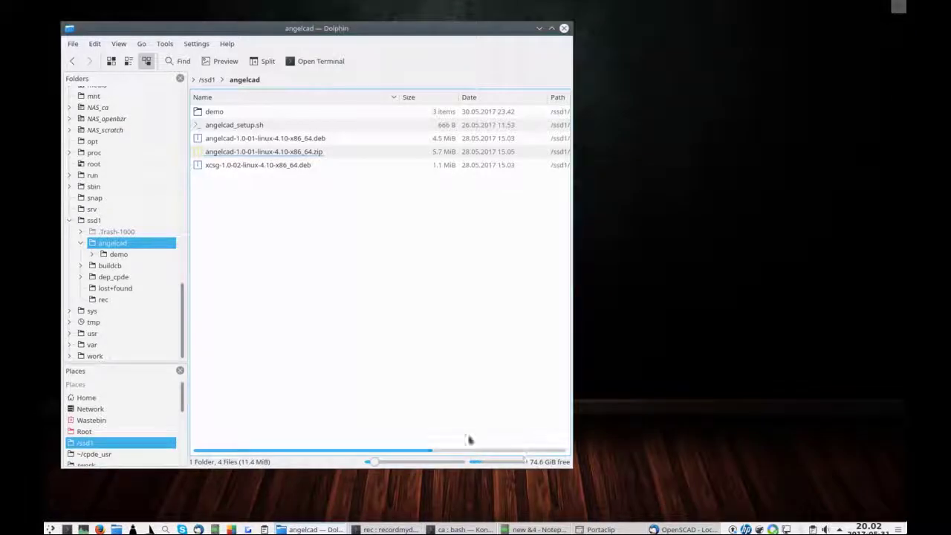
Launch AngelCAD IDE from the Graphics applications menu and close the Dolphin window.
click(50, 529)
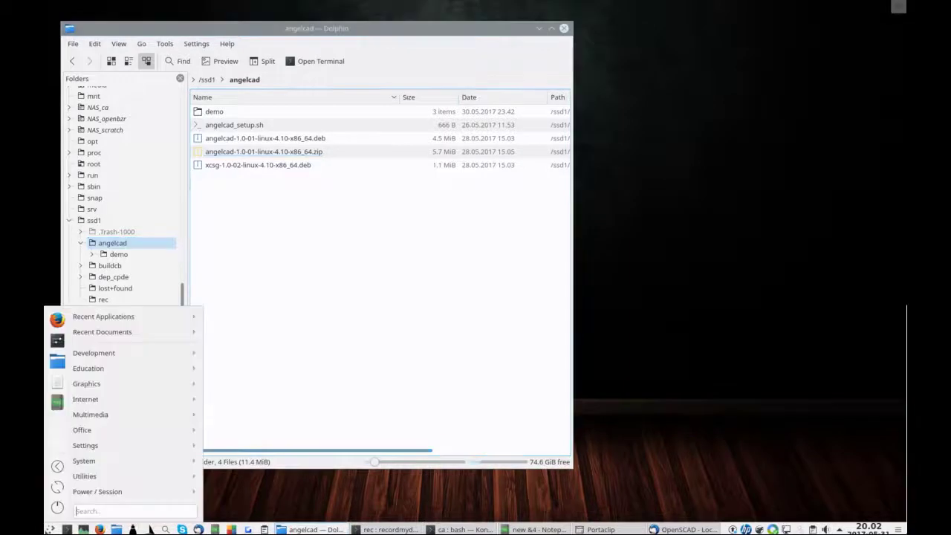
mouse_move(87, 384)
click(266, 324)
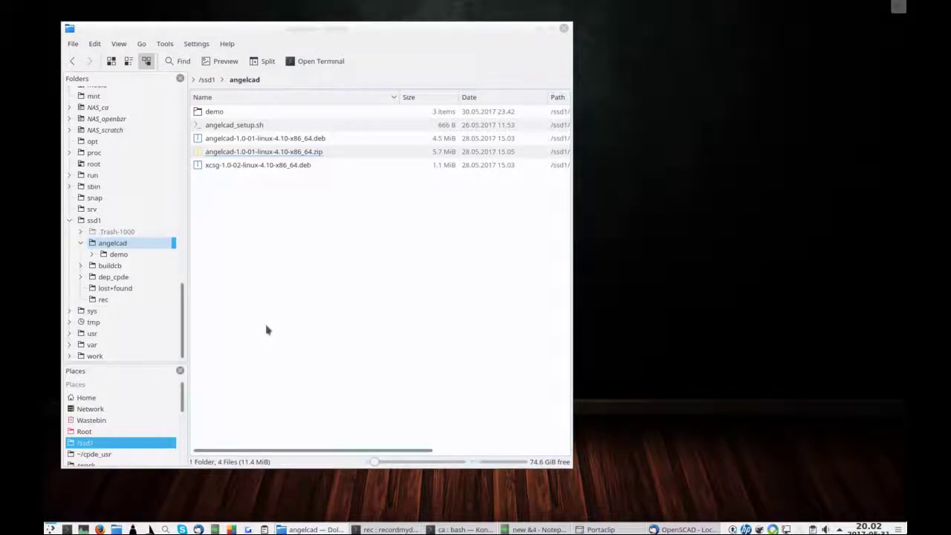
click(565, 29)
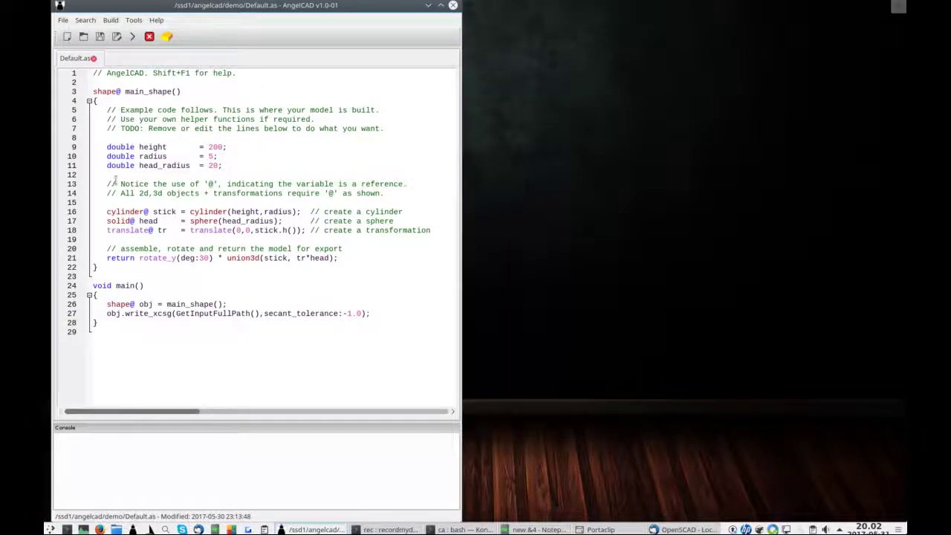
Build the Default lollipop model, view it on black in AngelView, then create a new file.
click(132, 36)
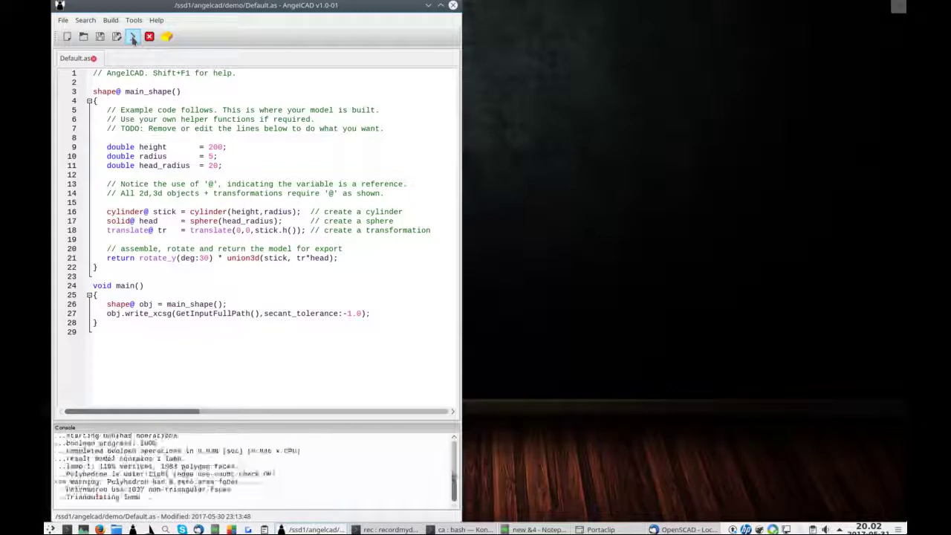
click(166, 37)
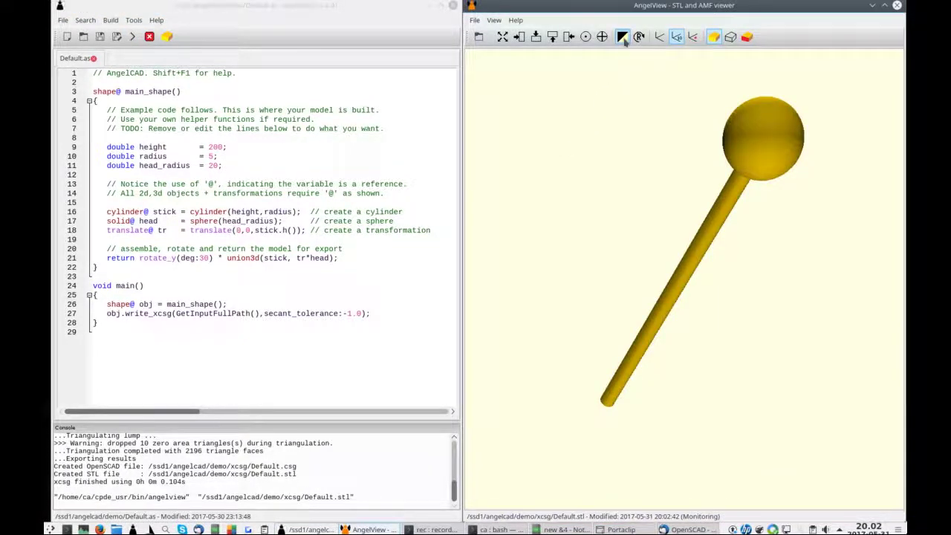
click(622, 37)
mouse_move(654, 163)
mouse_down()
mouse_move(659, 183)
mouse_move(691, 165)
mouse_up()
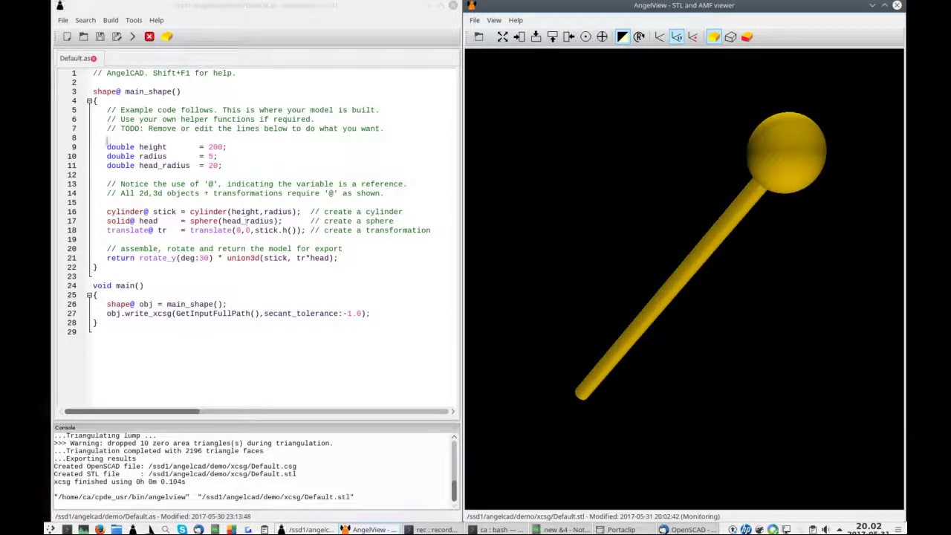
mouse_move(551, 231)
mouse_down()
mouse_move(510, 261)
mouse_move(586, 264)
mouse_up()
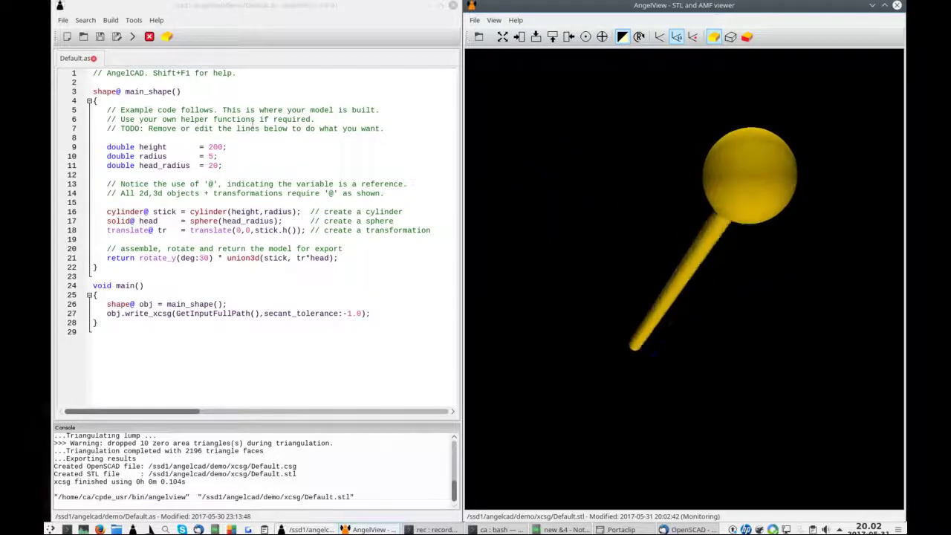
click(64, 22)
click(76, 34)
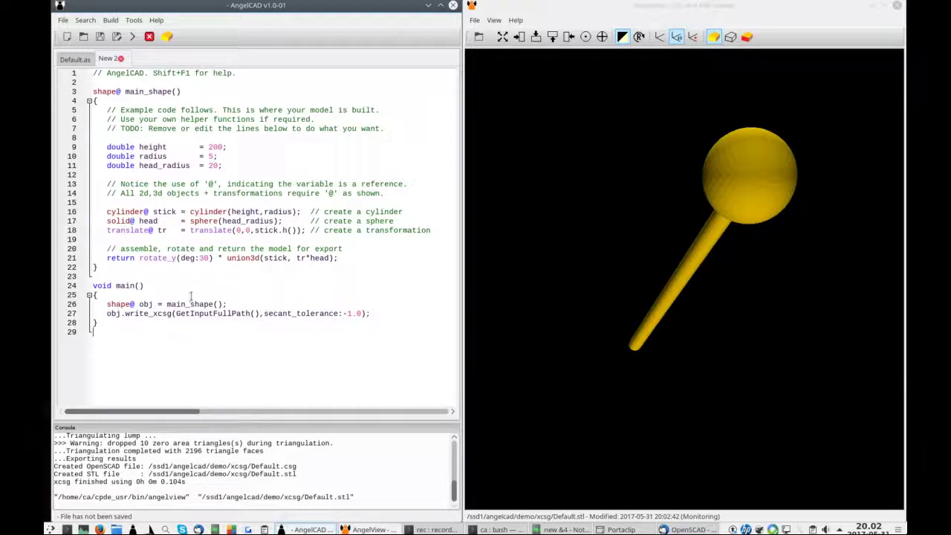
Delete the template code from lines 5–20 and the old return line, then add comment lines.
drag(343, 249, 82, 110)
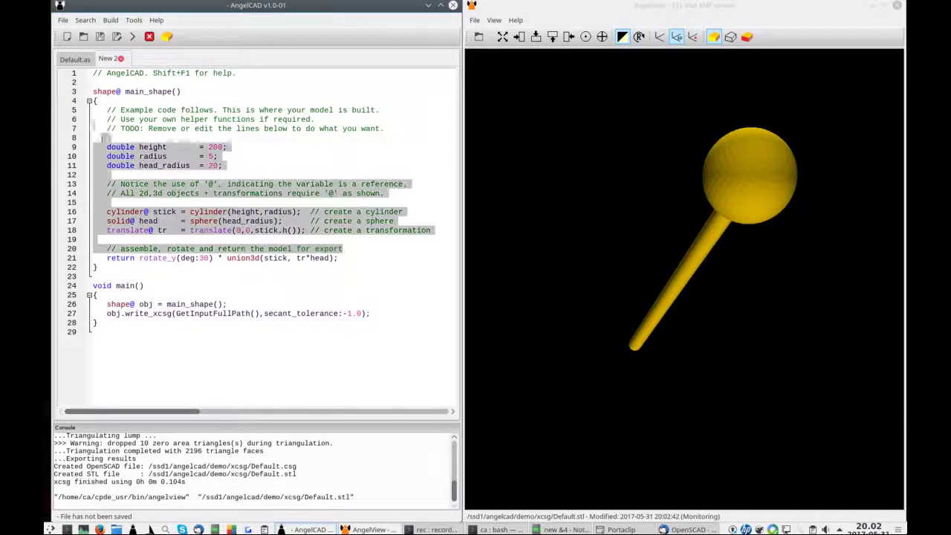
key(Delete)
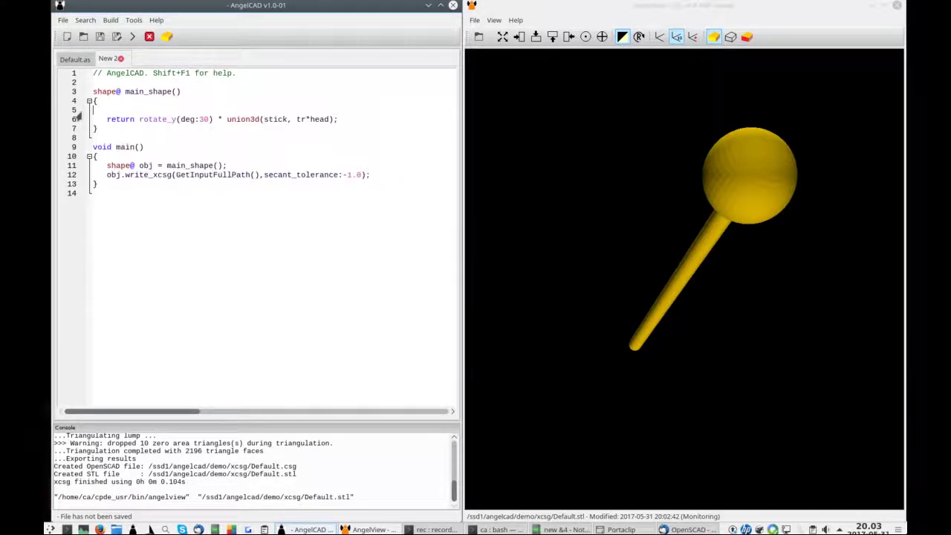
click(78, 119)
key(Delete)
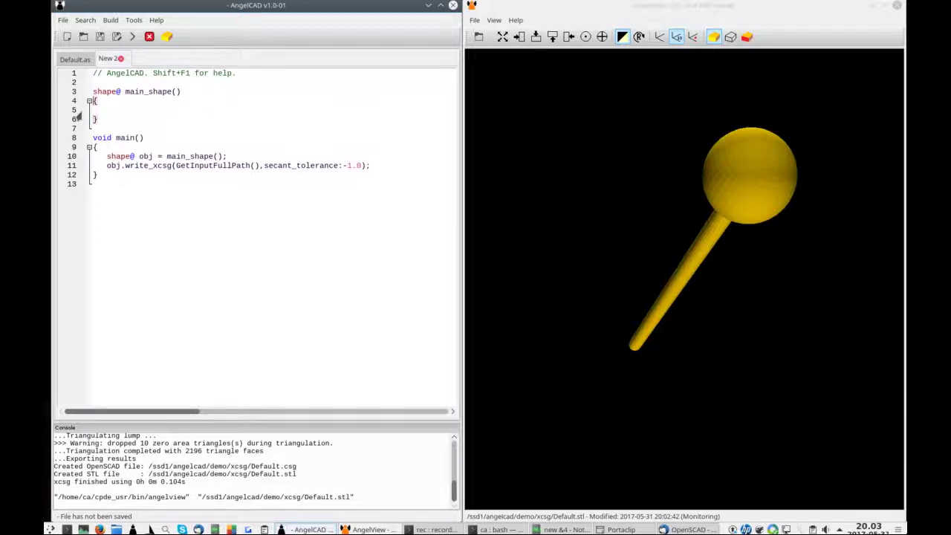
key(Return)
text(// let us make something si)
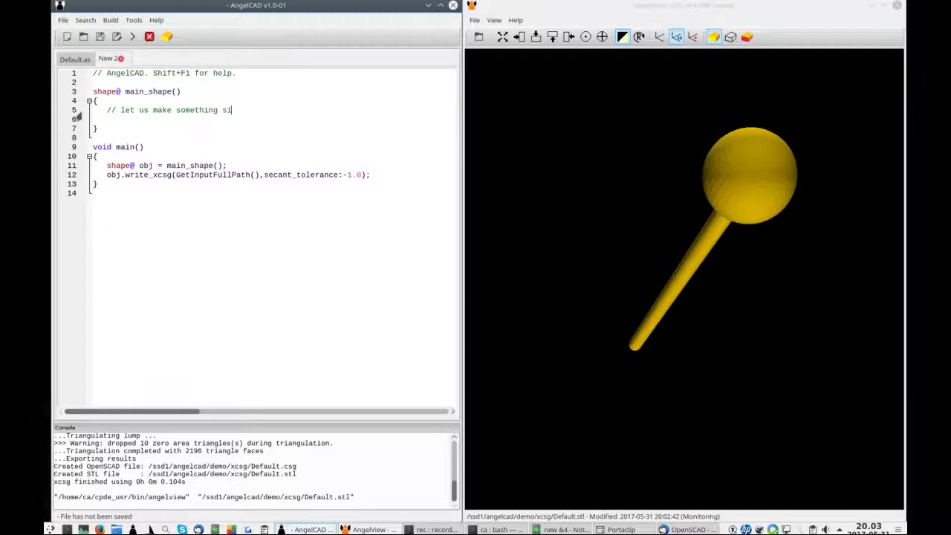
text(mple)
key(Return)
text(// A cu)
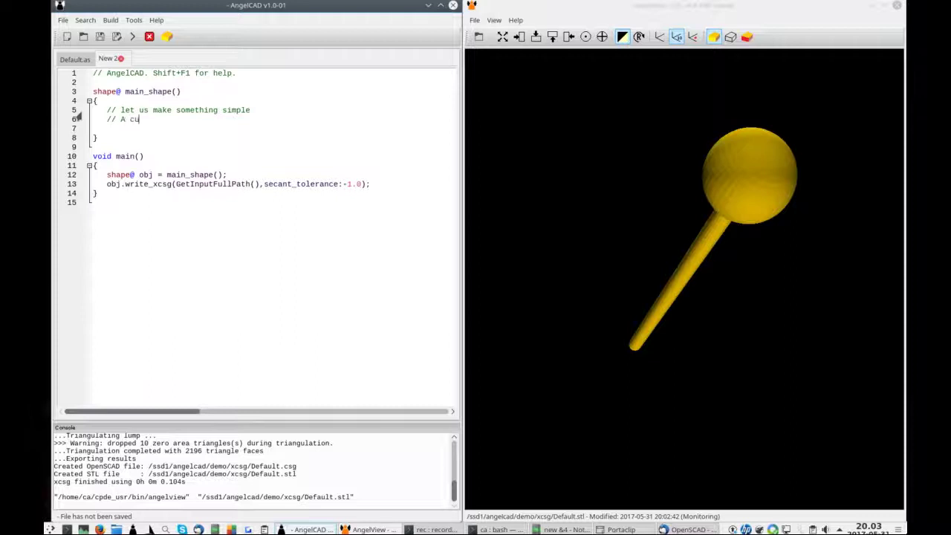
text(be mi)
key(BackSpace)
key(BackSpace)
Add solid@ thing = cube(size:100); with return thing, then save with Ctrl+S.
key(Return)
key(Return)
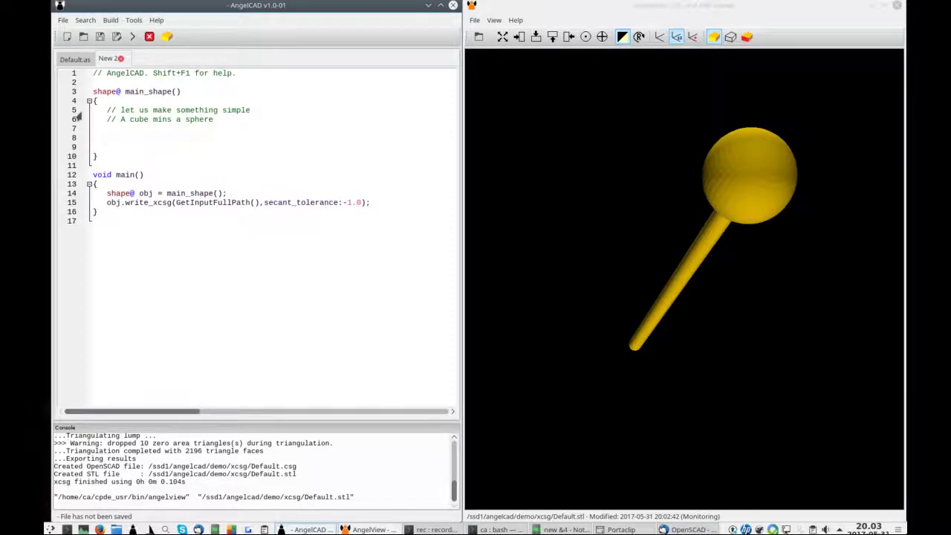
text(solid@ thing = cube(size:1)
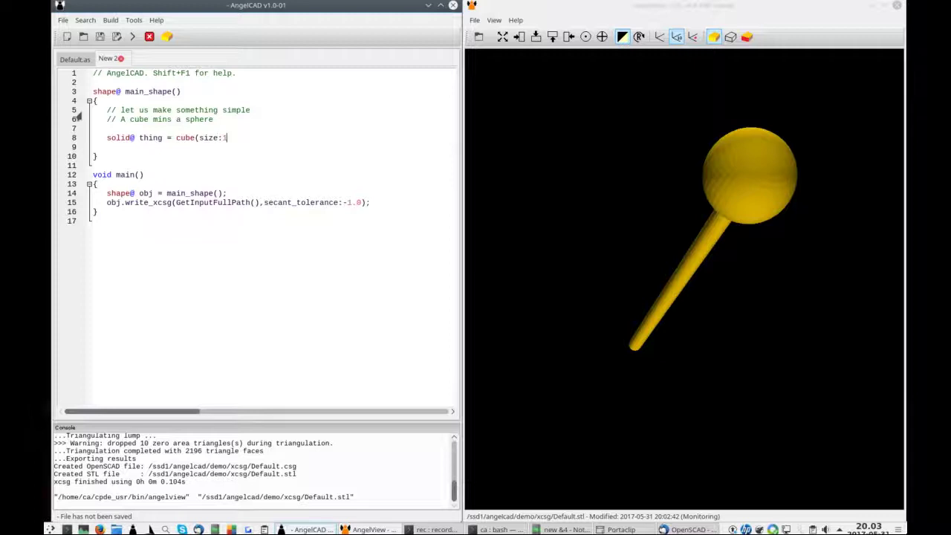
text(00);)
key(Return)
text(return thing;)
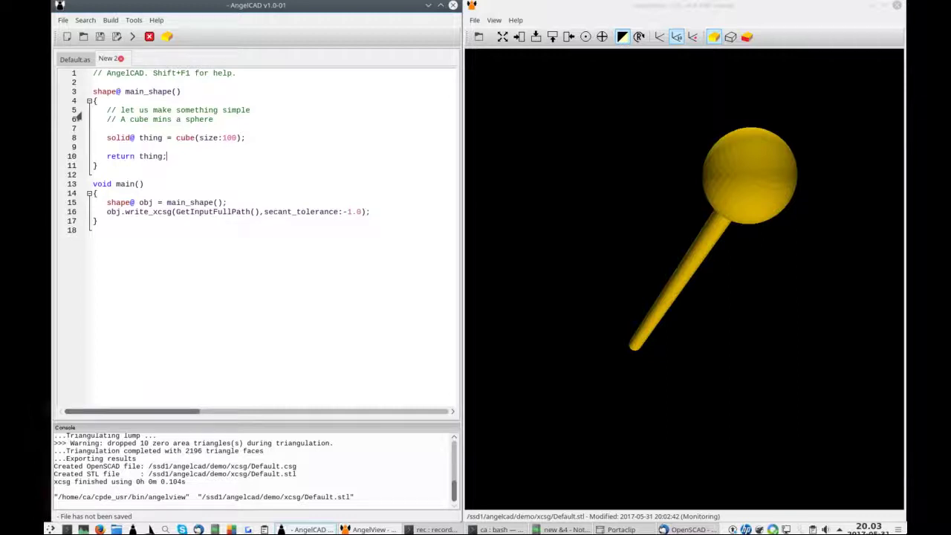
key(ctrl+s)
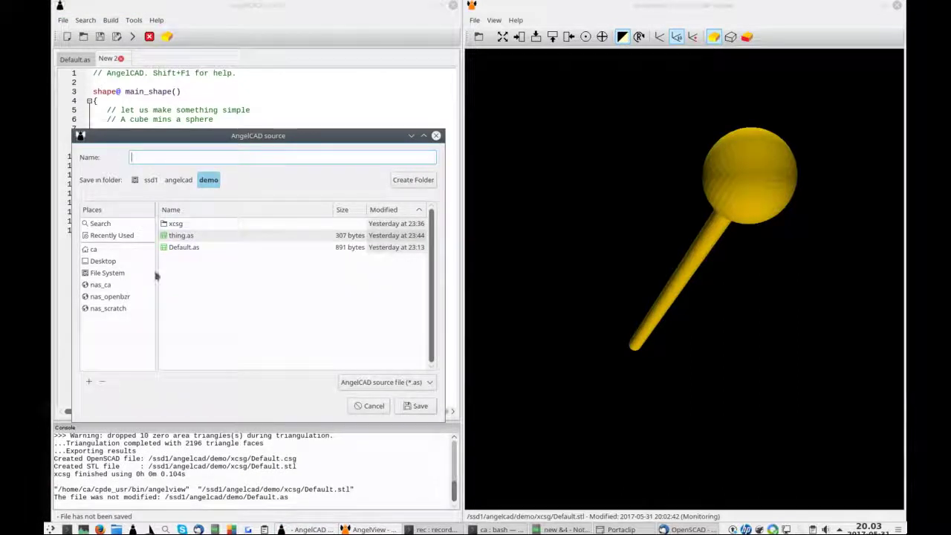
Save the script as thing.as, overwriting the existing file, and close the old viewer.
double_click(181, 236)
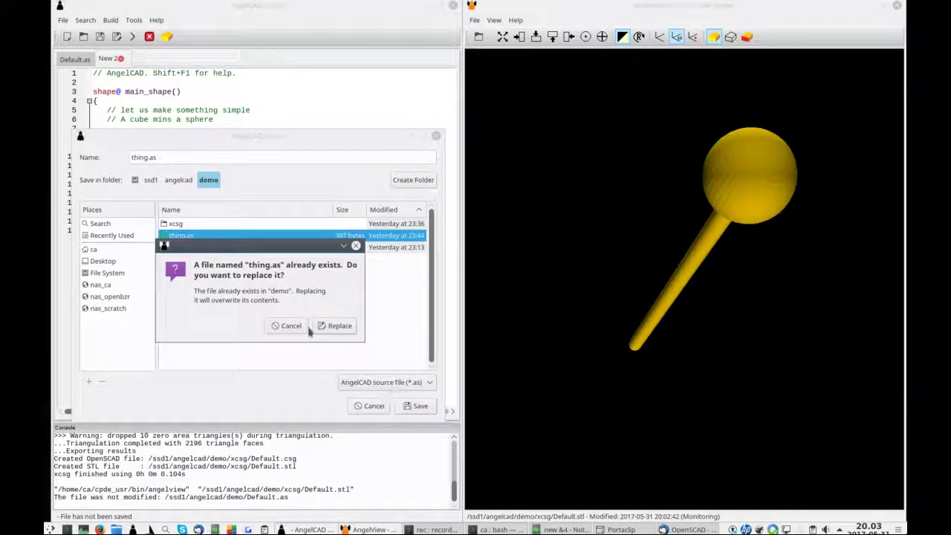
click(324, 327)
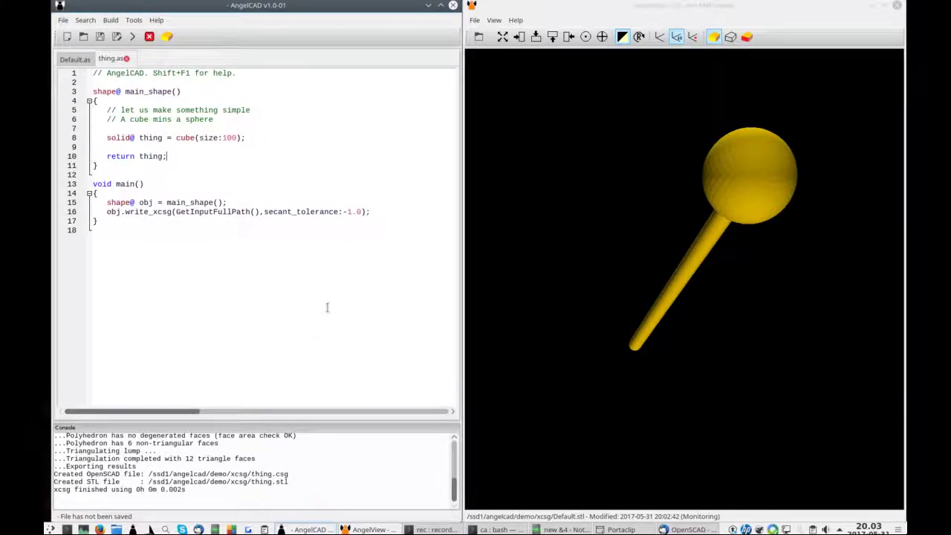
click(895, 7)
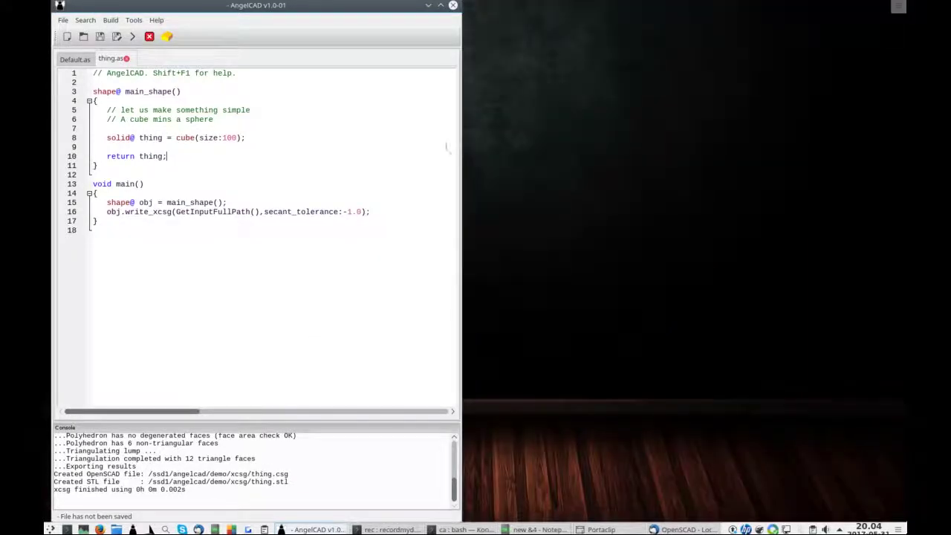
Show the built cube in AngelView with coordinate axes, rotated and zoomed out.
click(167, 36)
drag(581, 193, 631, 218)
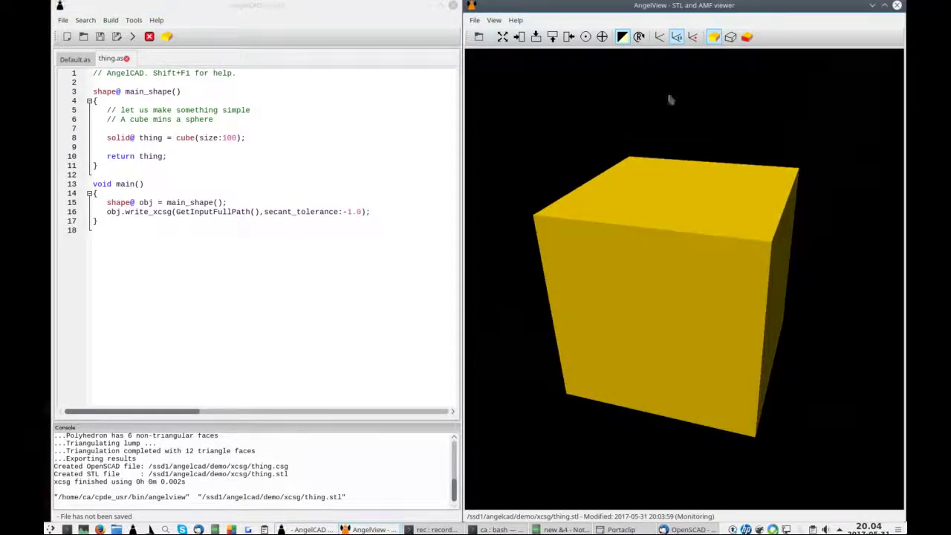
click(660, 37)
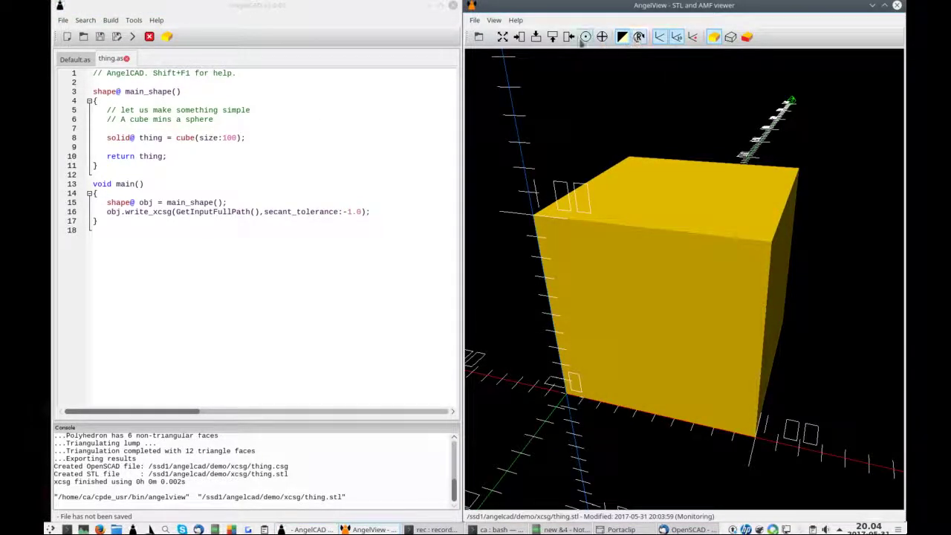
scroll(587, 244, down, 2)
scroll(587, 243, down, 1)
scroll(586, 244, down, 1)
drag(587, 243, 572, 245)
click(235, 137)
Add center:true to the cube call, rebuild, and fit the centred cube in AngelView.
text(, center:true)
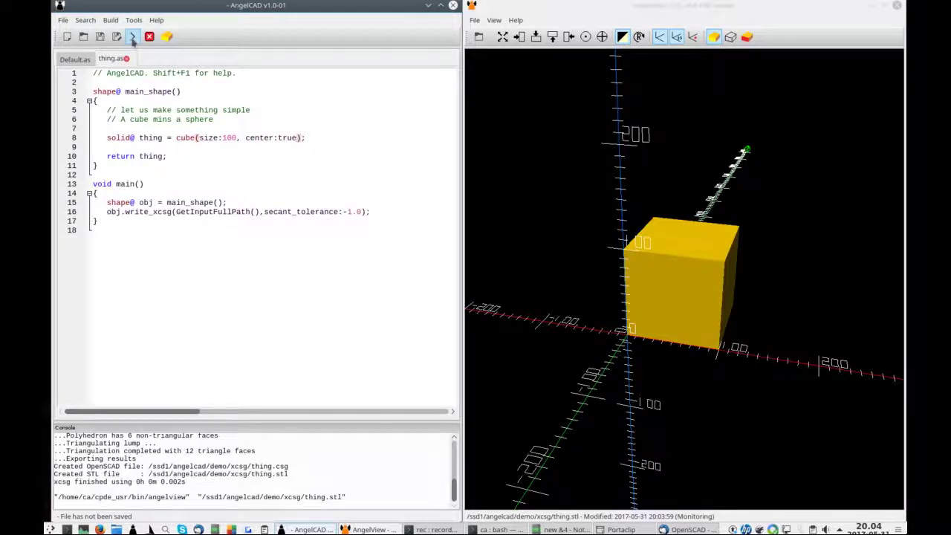
click(133, 38)
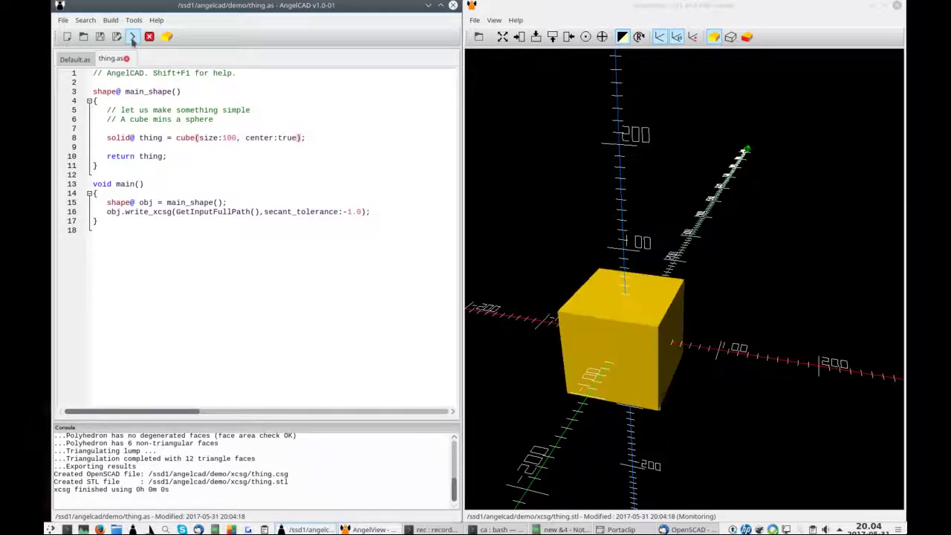
scroll(605, 312, up, 1)
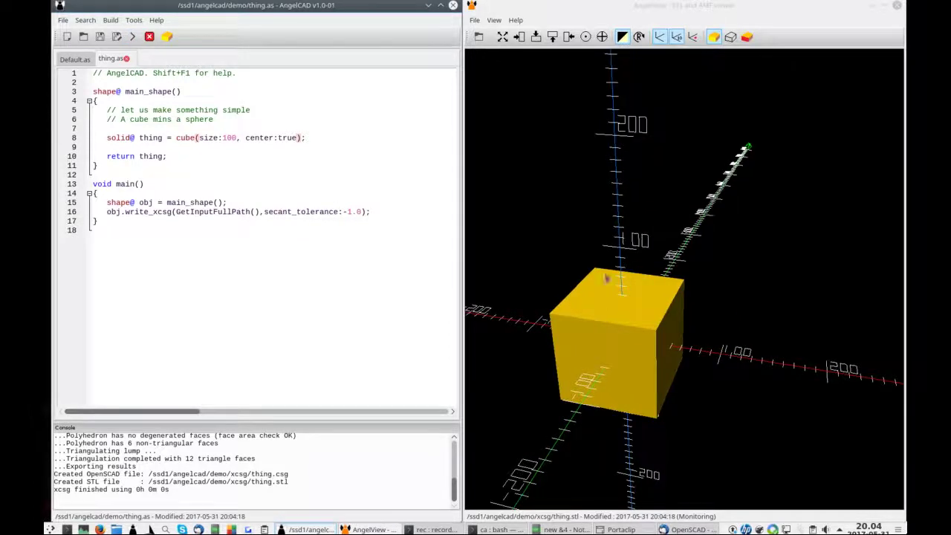
click(502, 36)
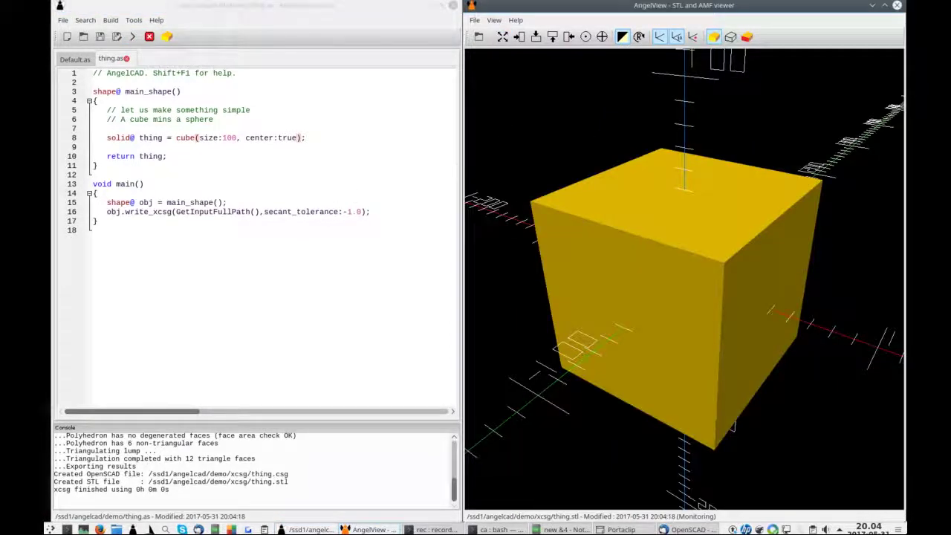
drag(488, 206, 570, 223)
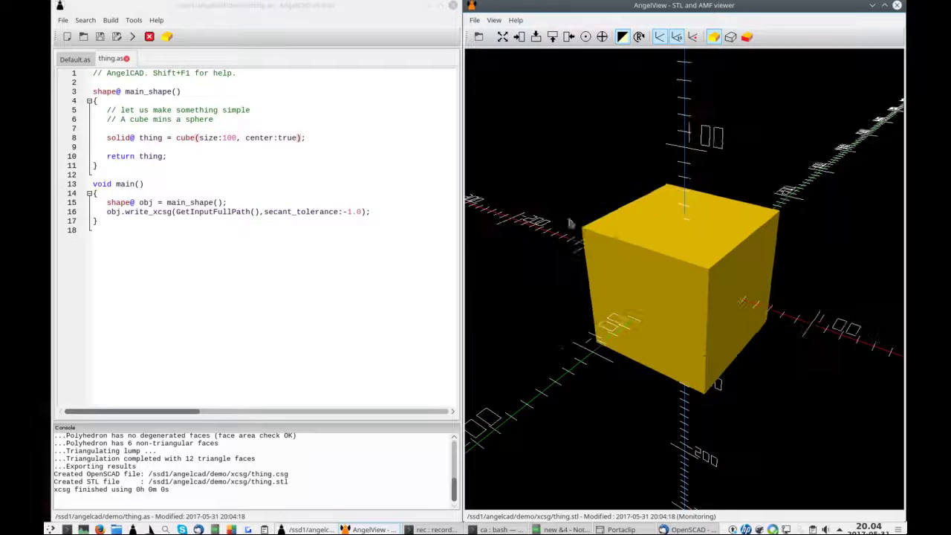
Return thing minus sphere(r:60) and rebuild to view the holed cube.
click(162, 156)
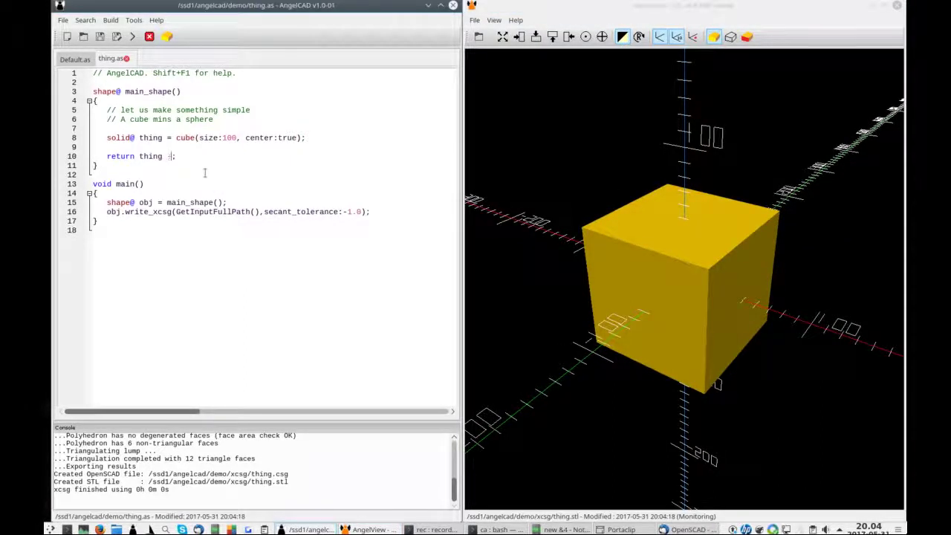
text(sphere(r:60)
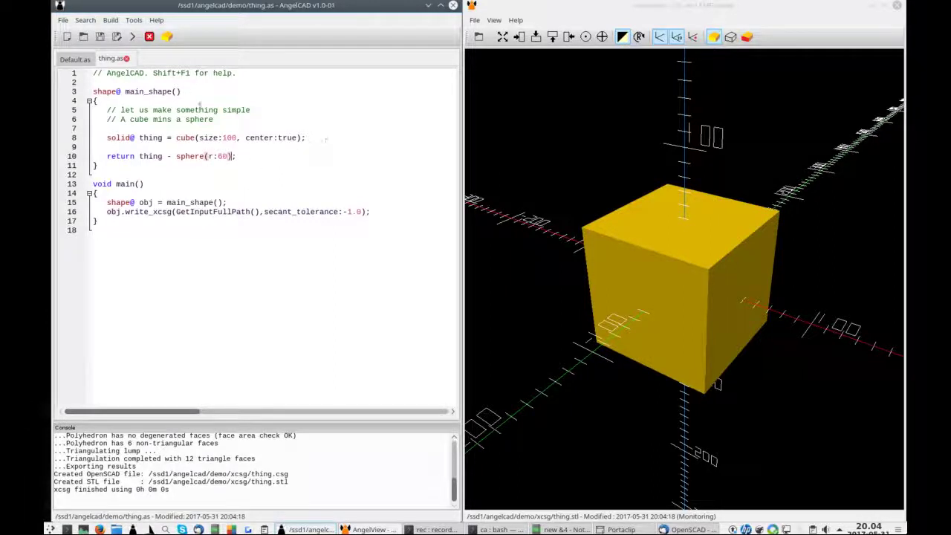
click(133, 37)
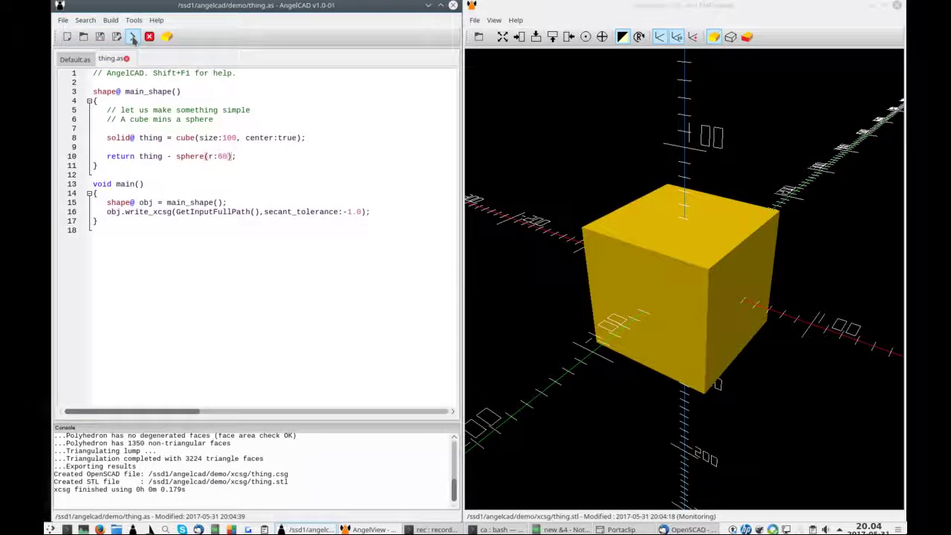
scroll(591, 272, up, 1)
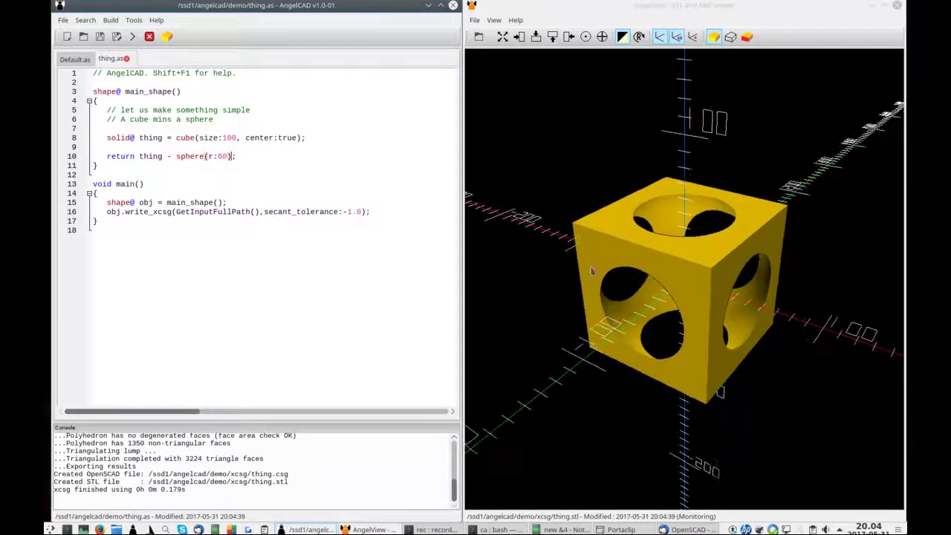
drag(591, 271, 626, 278)
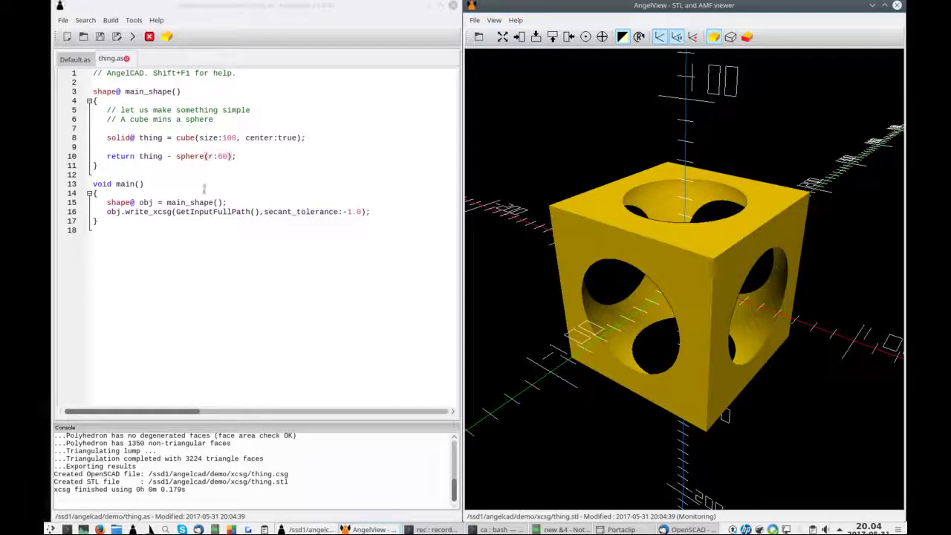
Increase the sphere radius to 65, rebuild, and close AngelView.
click(225, 156)
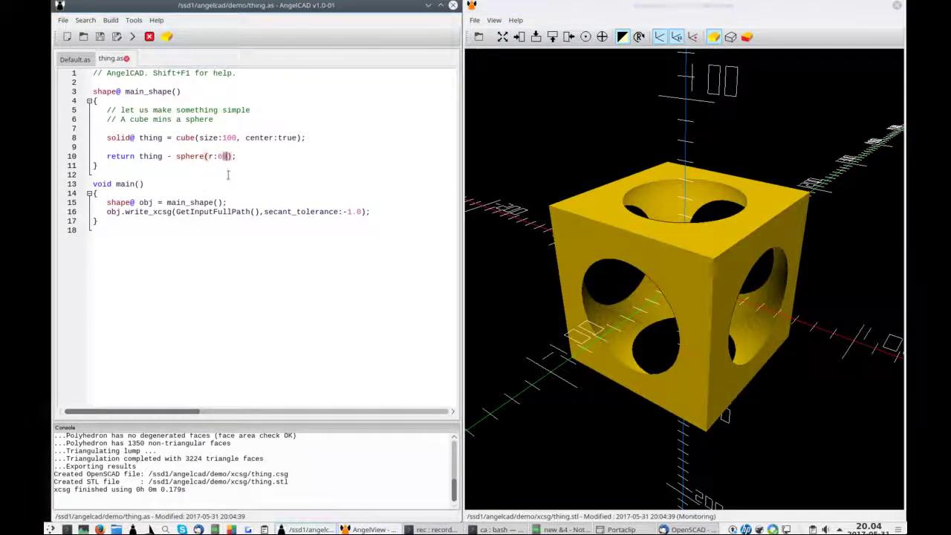
text(5)
click(132, 37)
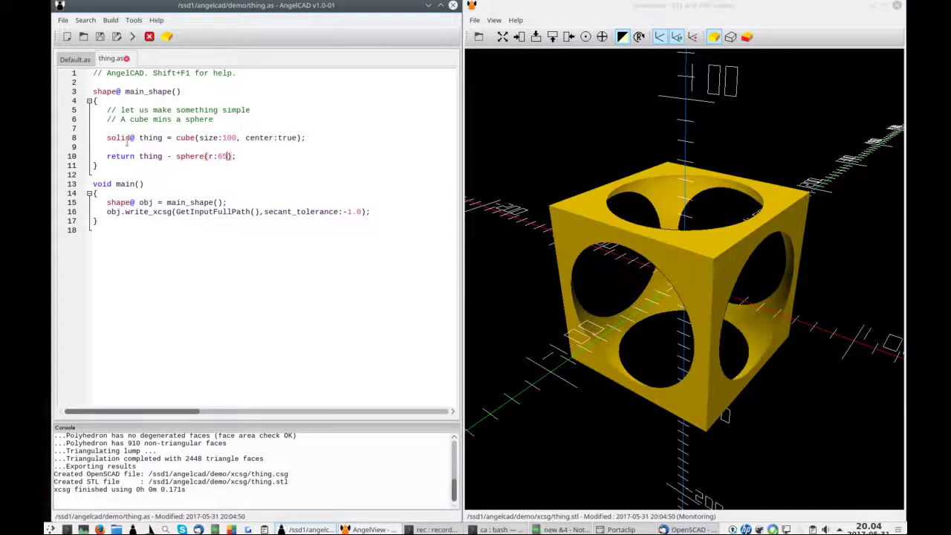
mouse_move(672, 280)
mouse_down()
mouse_move(661, 221)
mouse_move(613, 301)
mouse_move(548, 221)
mouse_move(695, 281)
mouse_up()
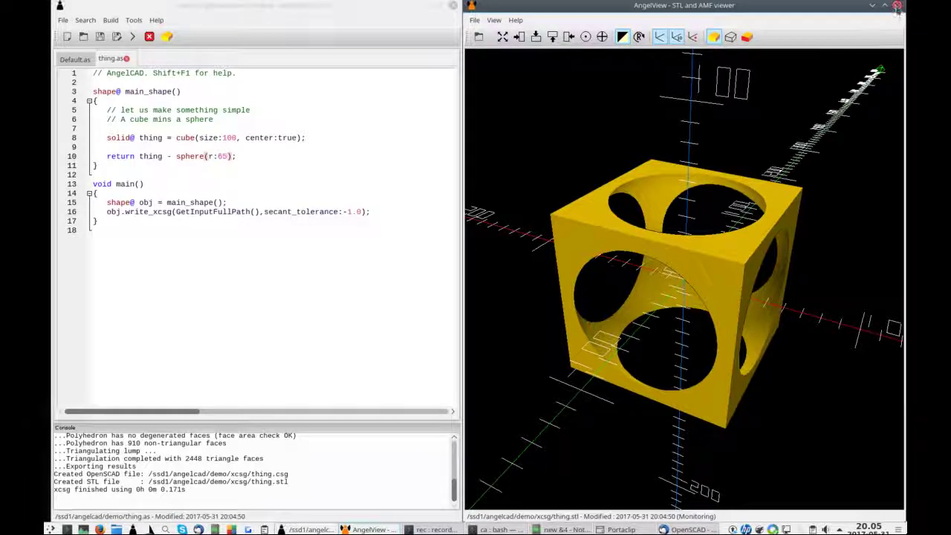
click(897, 7)
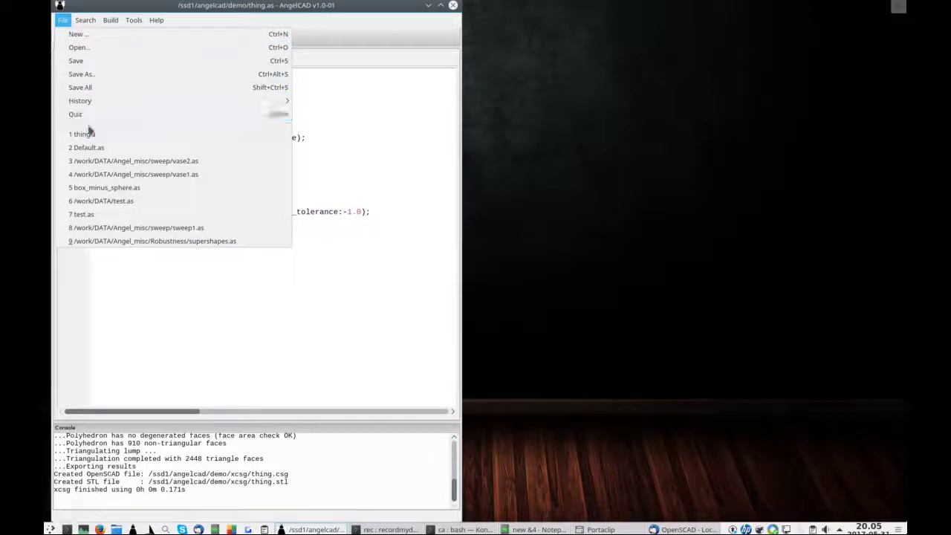
Open recent vase1.as, build it to vase1.stl, and view the handled vase in AngelView.
click(114, 174)
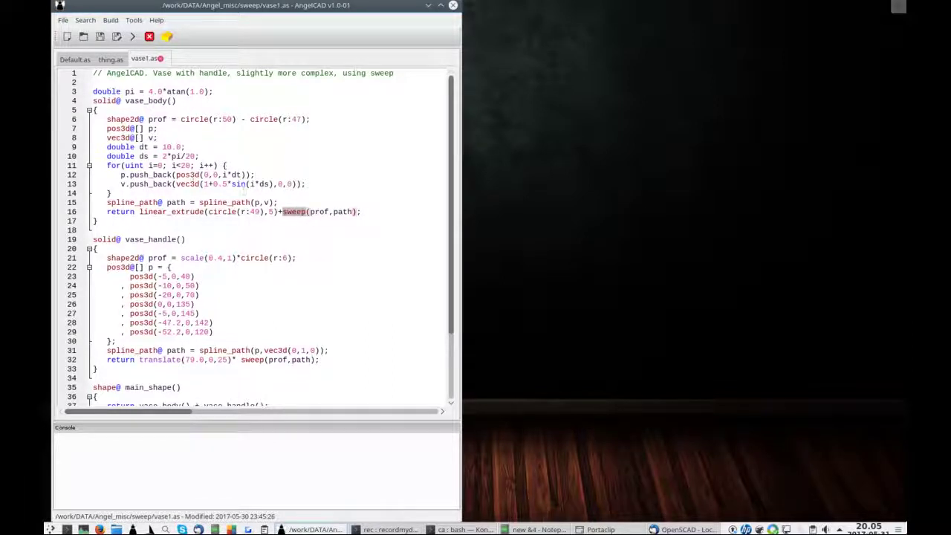
triple_click(130, 202)
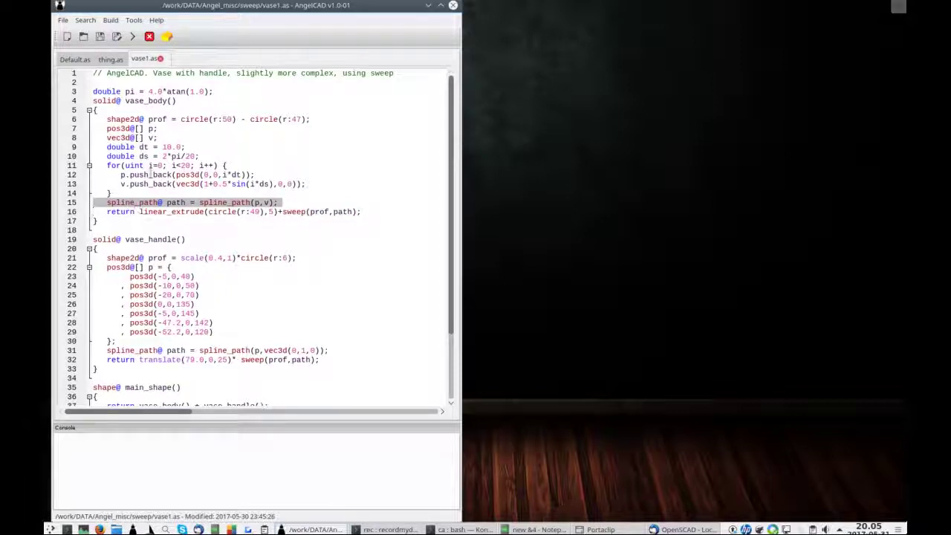
click(148, 175)
click(134, 39)
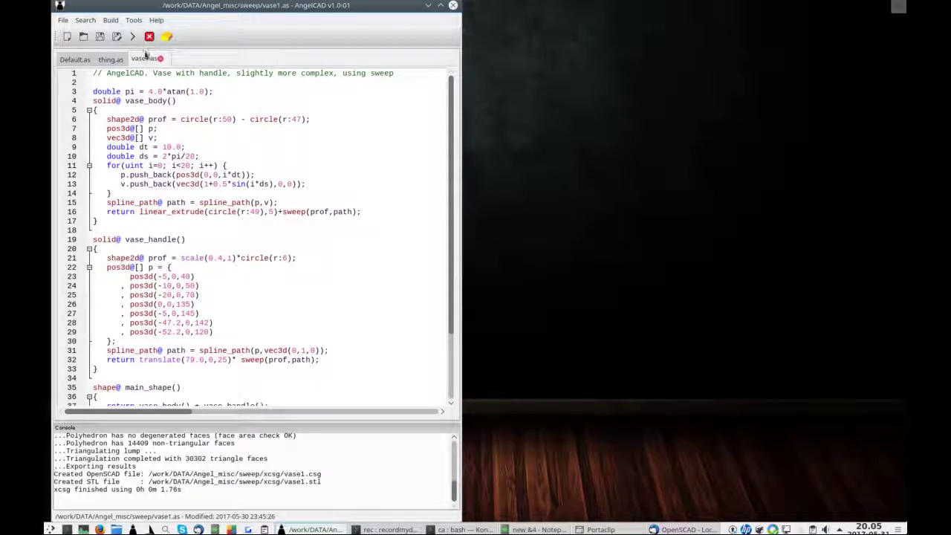
click(167, 37)
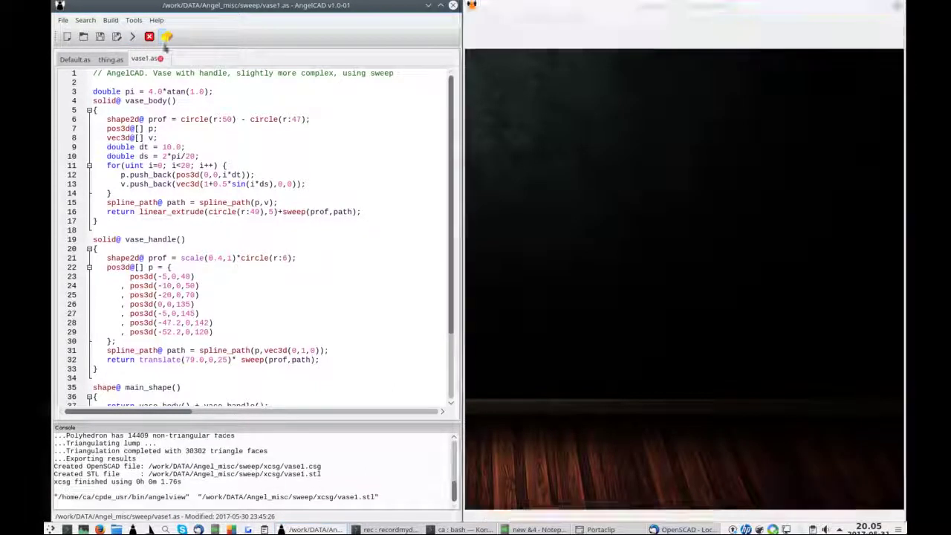
mouse_move(645, 255)
mouse_down()
mouse_move(641, 289)
mouse_move(643, 85)
mouse_up()
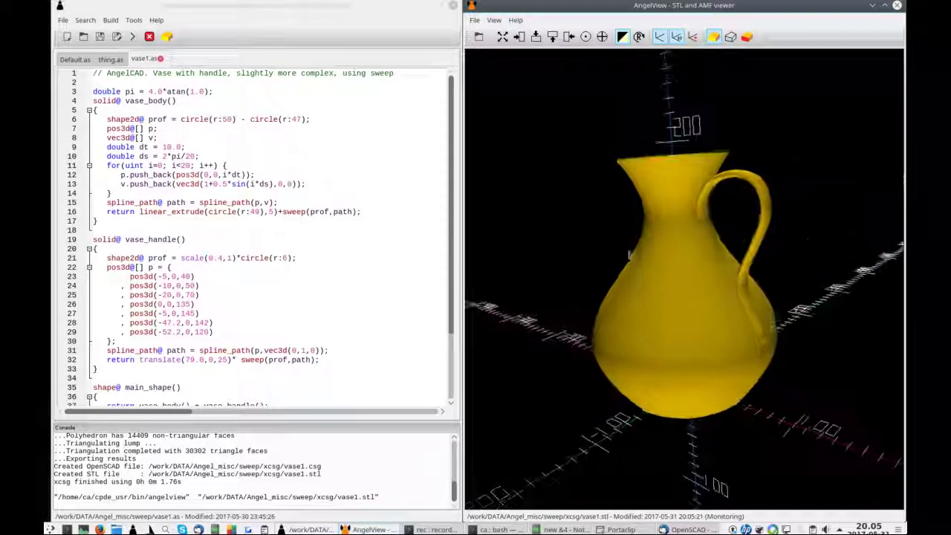
Hide the axes, switch to a light cream background, and turn the handle front-left.
click(663, 38)
mouse_move(825, 159)
mouse_down()
mouse_move(853, 223)
mouse_move(844, 206)
mouse_up()
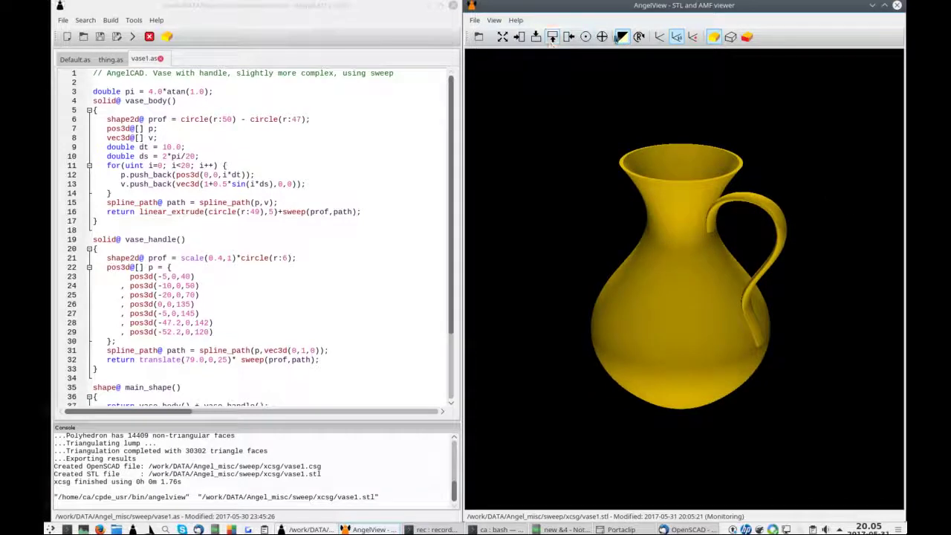
click(622, 37)
scroll(687, 212, up, 2)
mouse_move(715, 366)
mouse_down()
mouse_move(556, 323)
mouse_move(546, 332)
mouse_up()
mouse_move(664, 373)
mouse_down()
mouse_move(600, 361)
mouse_move(671, 361)
mouse_up()
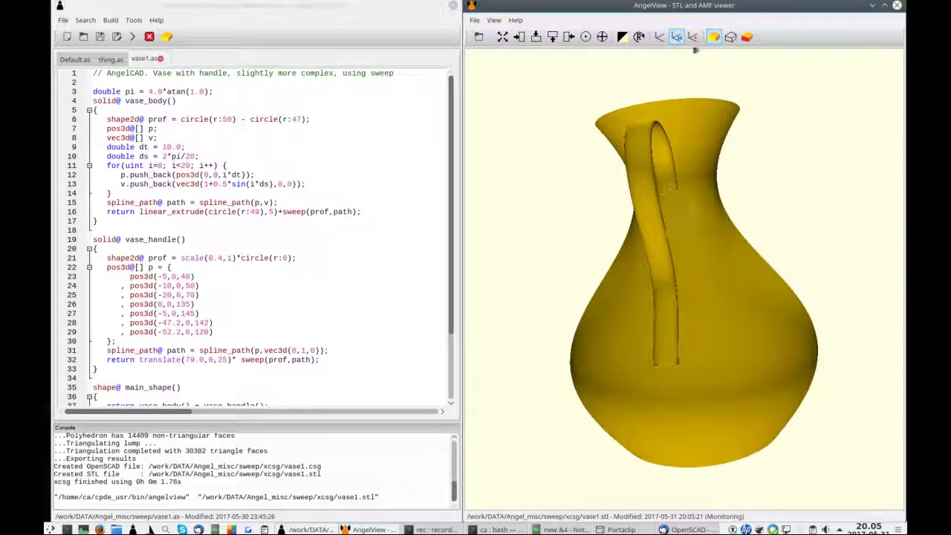
Show white triangle mesh edges on a black background and zoom onto the vase's bulb.
click(730, 36)
scroll(684, 245, up, 3)
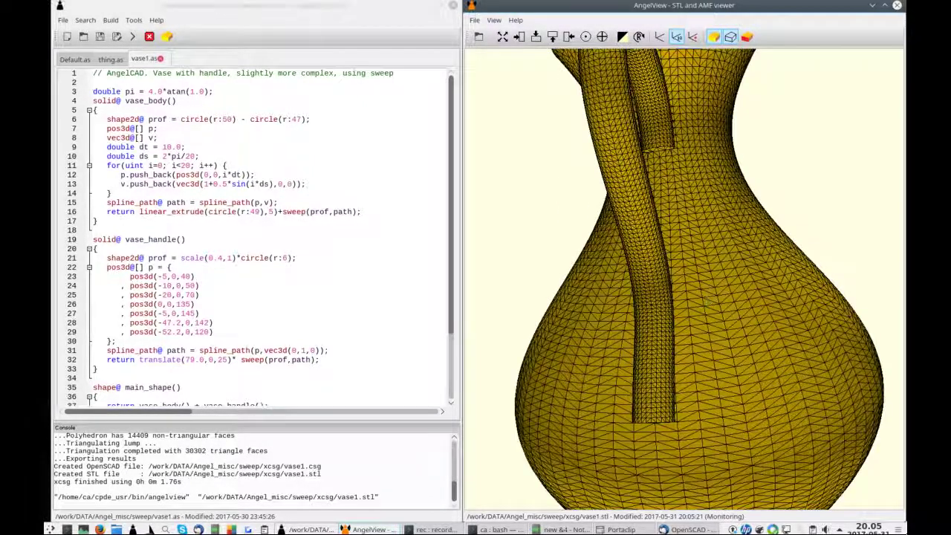
click(623, 38)
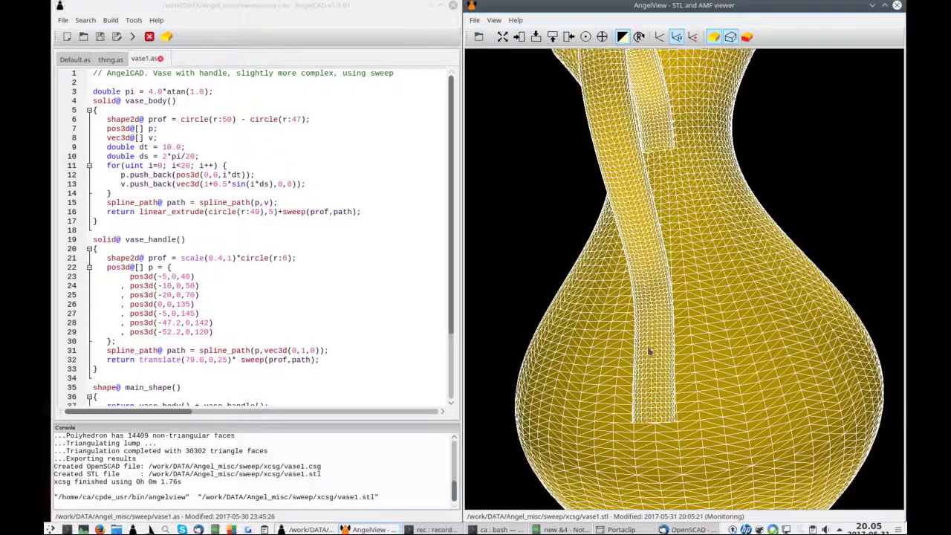
scroll(650, 352, up, 2)
mouse_move(650, 351)
mouse_down()
mouse_move(642, 277)
mouse_move(616, 279)
mouse_move(626, 276)
mouse_up()
scroll(324, 334, down, 3)
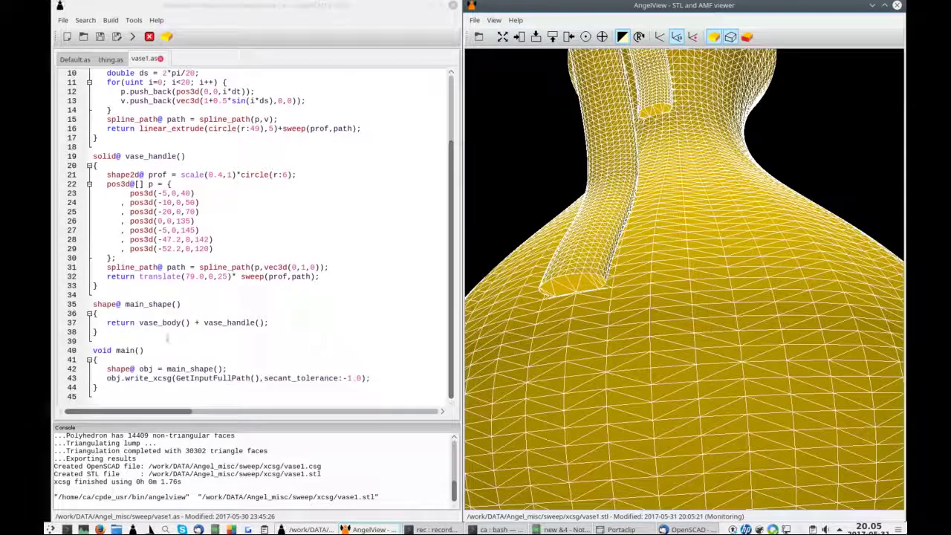
Change the '+' on line 37 to '-' so the handle is subtracted, and rebuild.
click(196, 322)
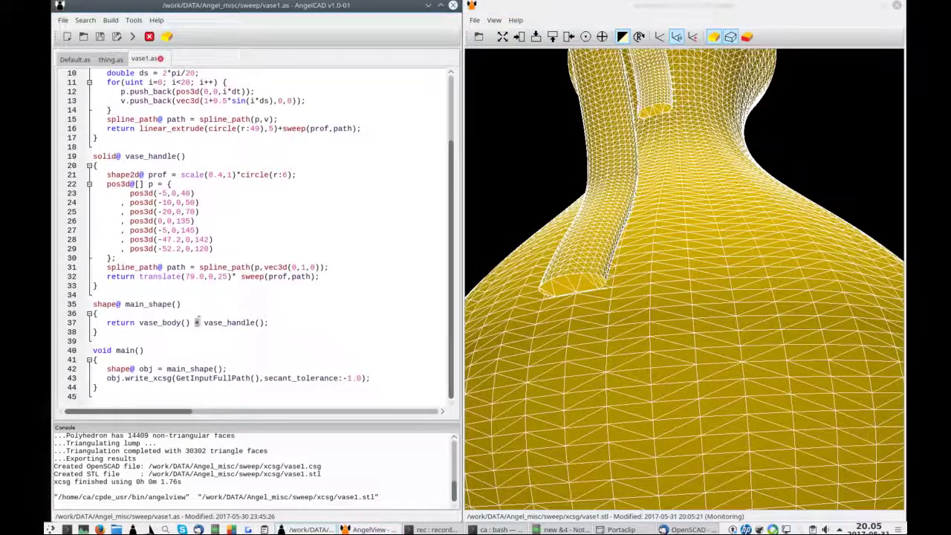
key(BackSpace)
text(-)
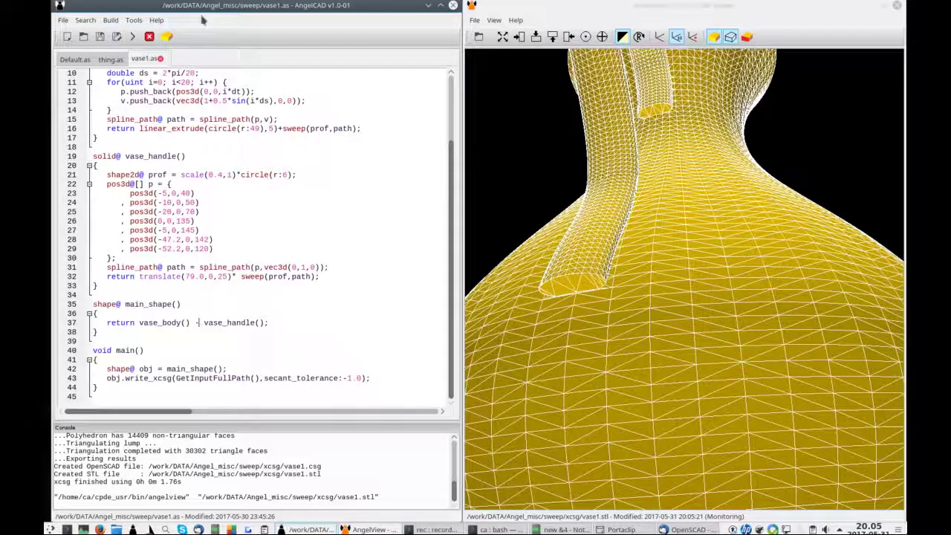
click(136, 37)
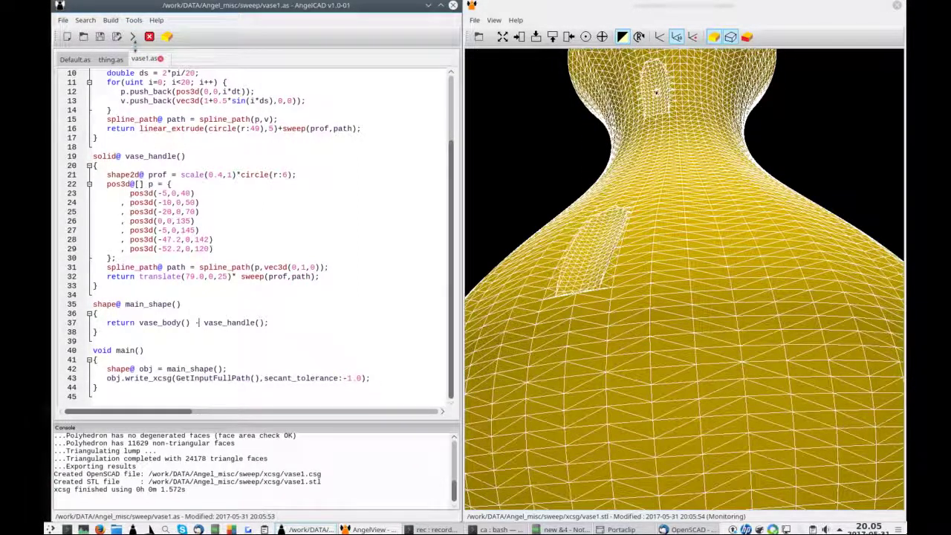
Inspect the carved groove, then restore vase_body() + vase_handle() and rebuild.
mouse_move(613, 242)
mouse_down()
mouse_move(639, 295)
mouse_move(628, 260)
mouse_up()
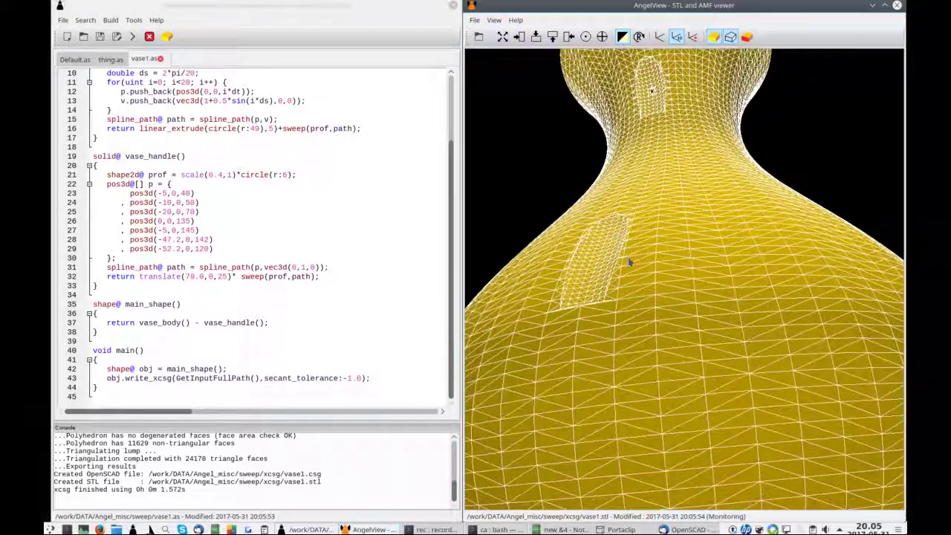
click(194, 322)
text(+)
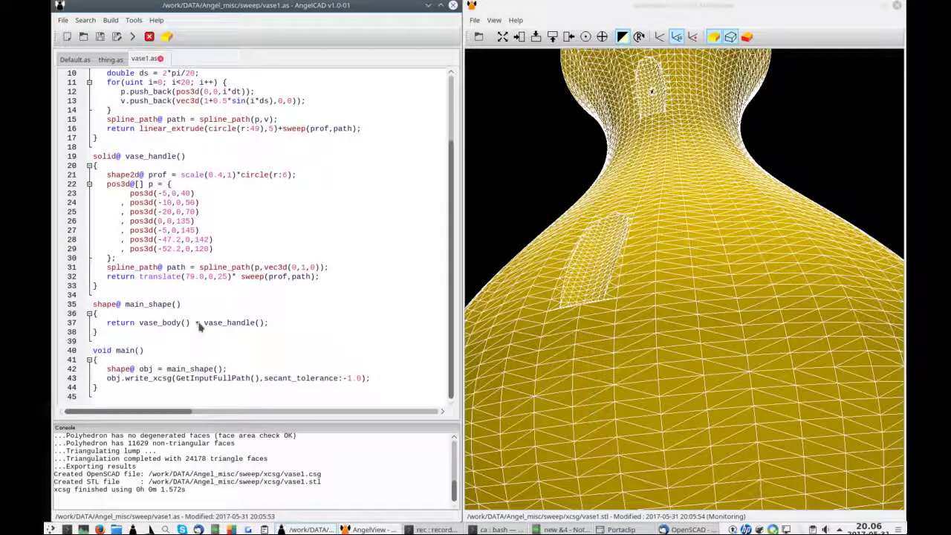
click(133, 36)
Zoom out, turn the handle to face front, and switch AngelView to solid shading.
scroll(584, 241, down, 3)
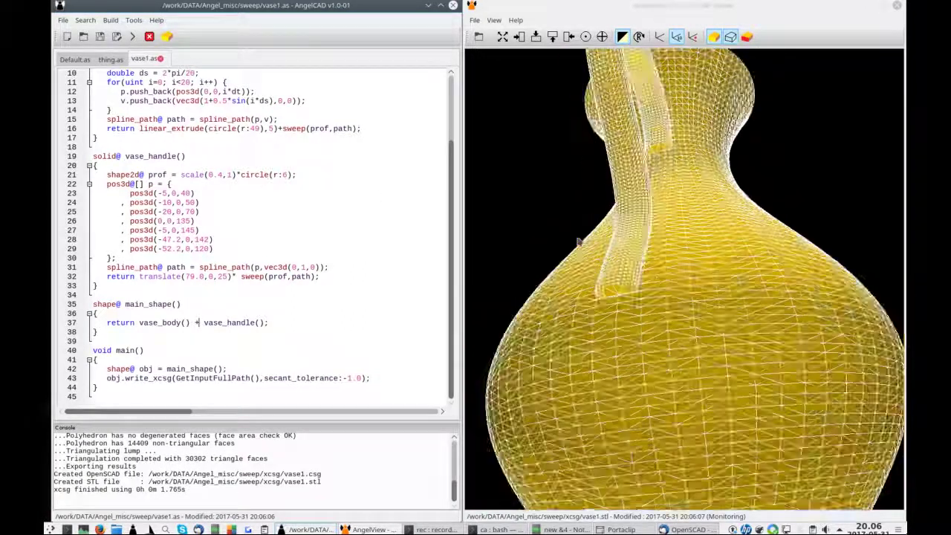
scroll(584, 241, down, 2)
mouse_move(584, 241)
mouse_down()
mouse_move(616, 297)
mouse_move(727, 380)
mouse_move(686, 258)
mouse_move(711, 284)
mouse_up()
click(731, 37)
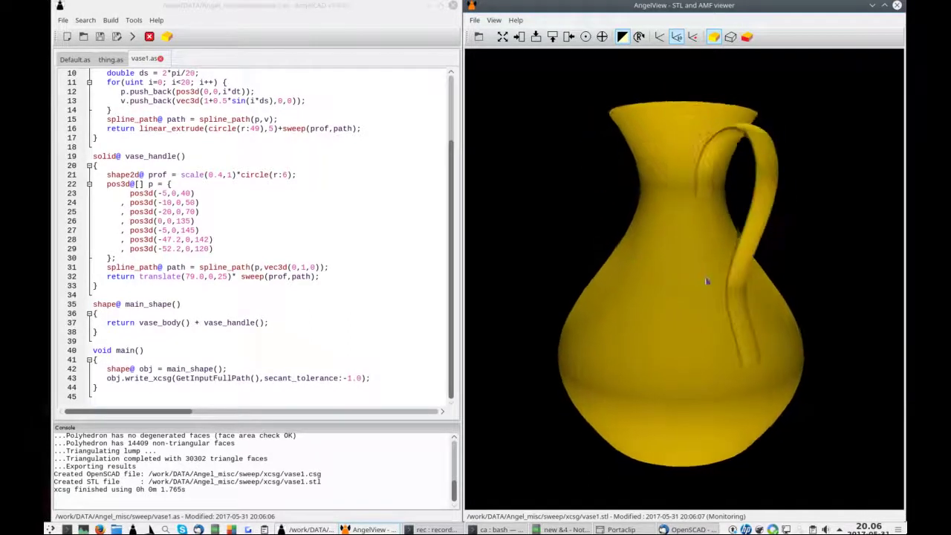
View the vase from top, front, side and iso, tilt into its open top, then open Help.
click(535, 39)
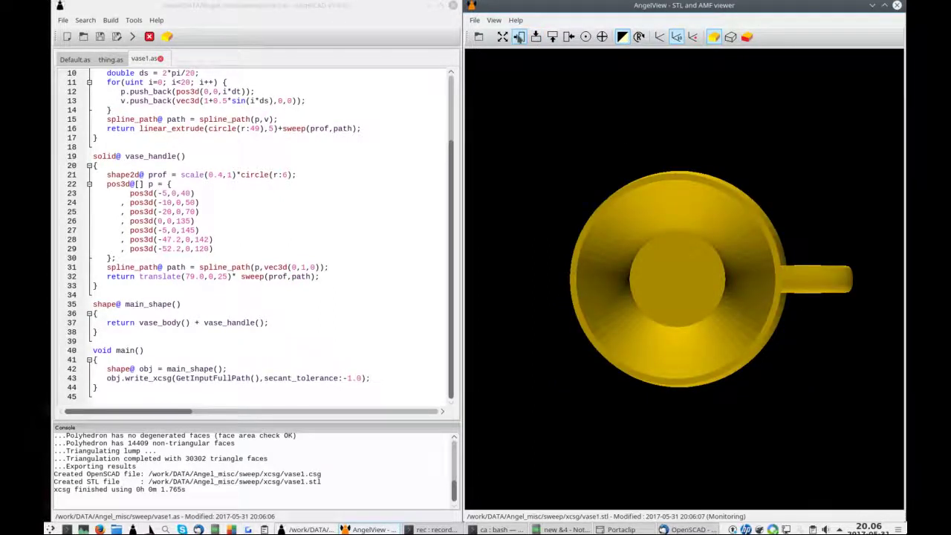
click(519, 38)
click(568, 37)
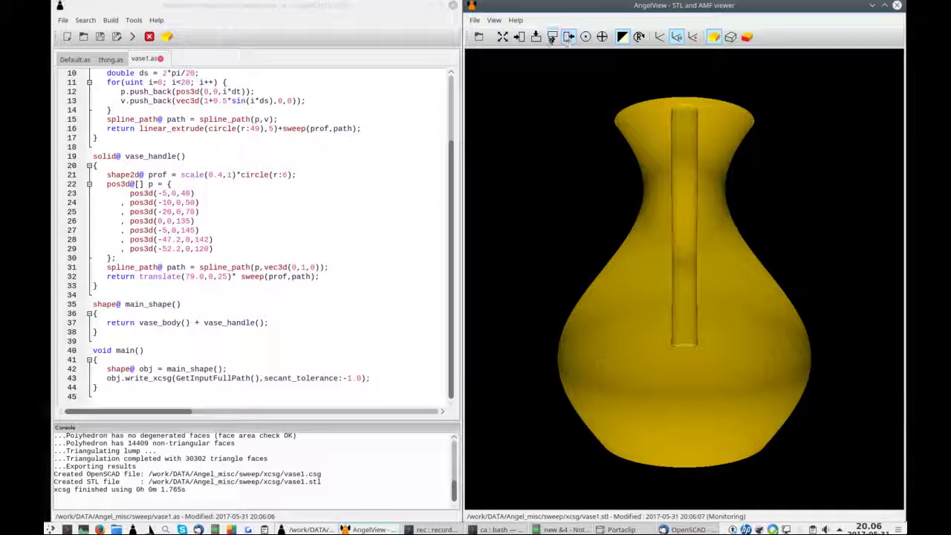
click(502, 37)
drag(614, 253, 643, 319)
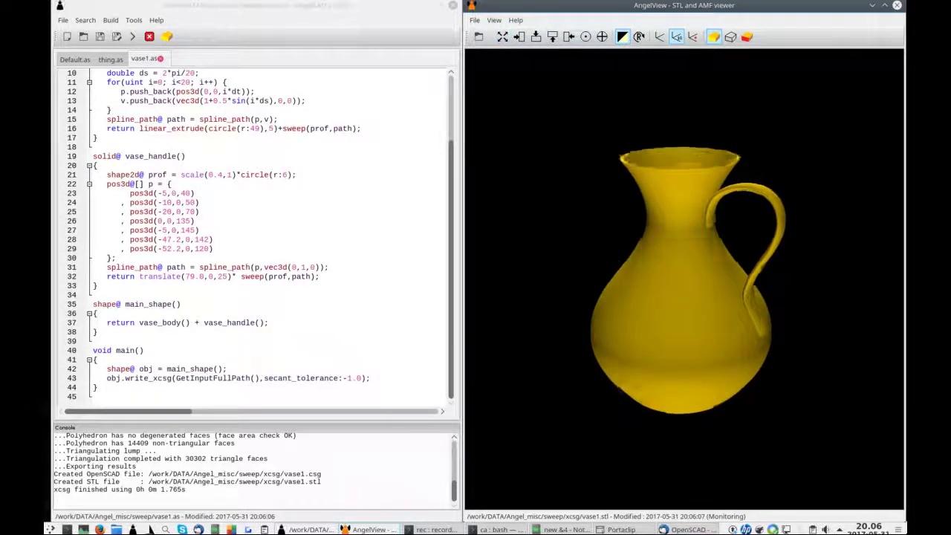
scroll(643, 320, up, 3)
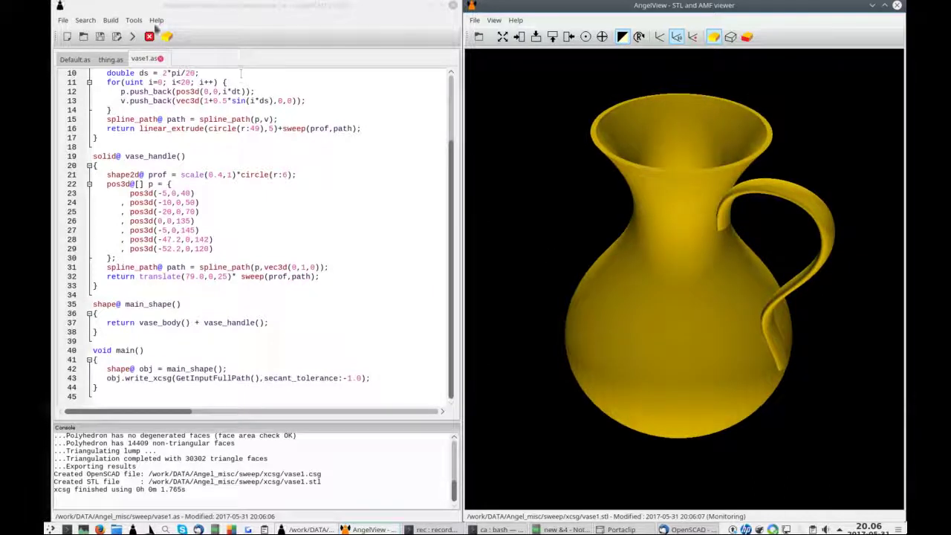
click(156, 20)
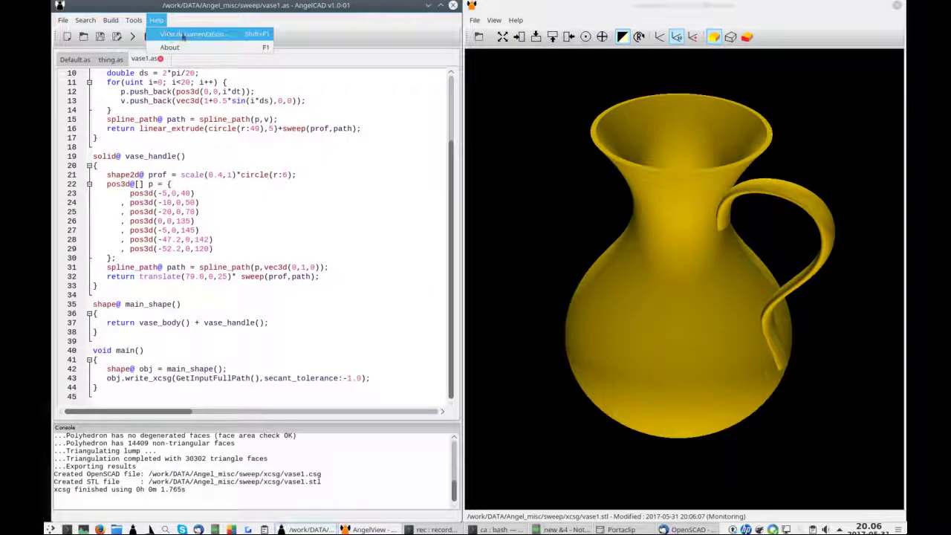
Open the documentation, view circle's r member, and show the Class List page.
click(182, 35)
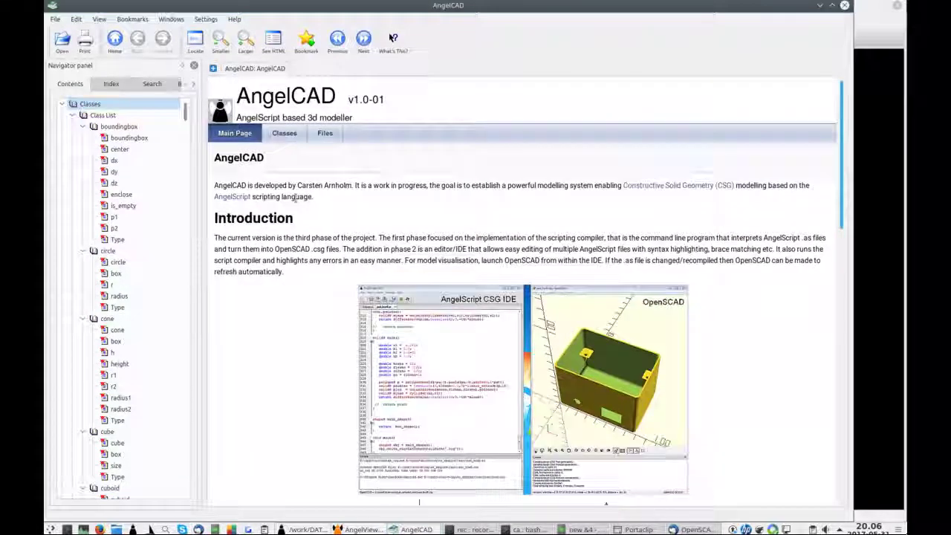
scroll(295, 197, down, 3)
click(108, 285)
click(108, 285)
scroll(126, 222, down, 2)
scroll(127, 208, up, 2)
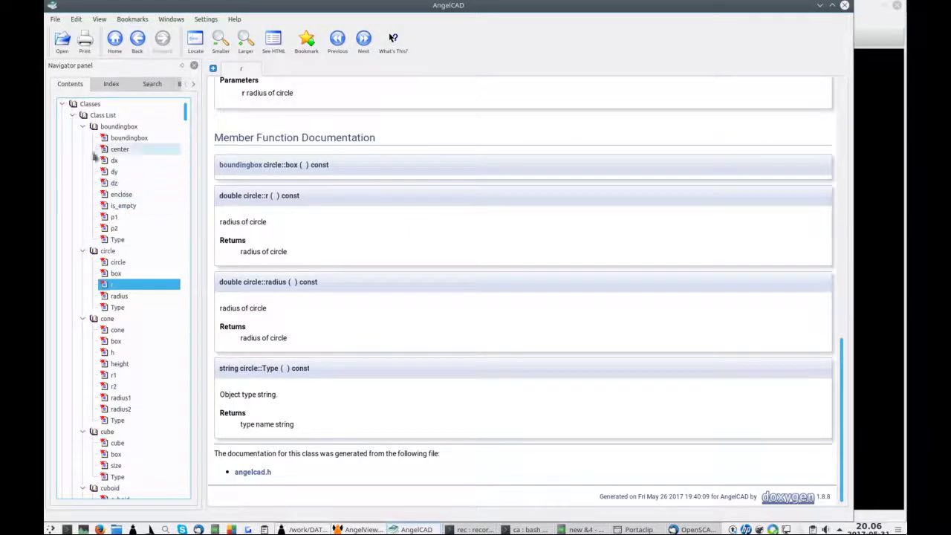
click(84, 127)
click(73, 115)
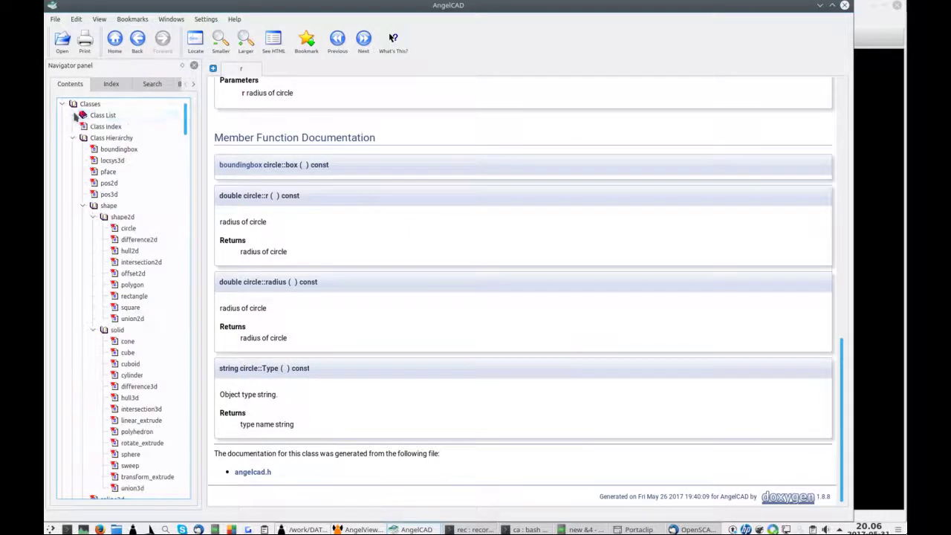
click(102, 115)
Read the sweep and spline_path class reference pages.
scroll(438, 256, down, 3)
scroll(439, 258, down, 1)
scroll(440, 262, down, 2)
scroll(440, 263, down, 2)
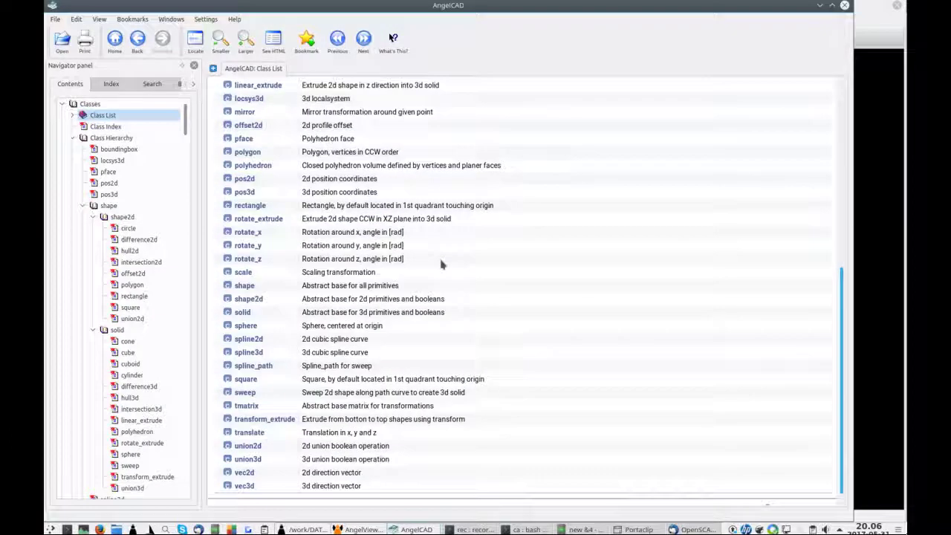
click(244, 394)
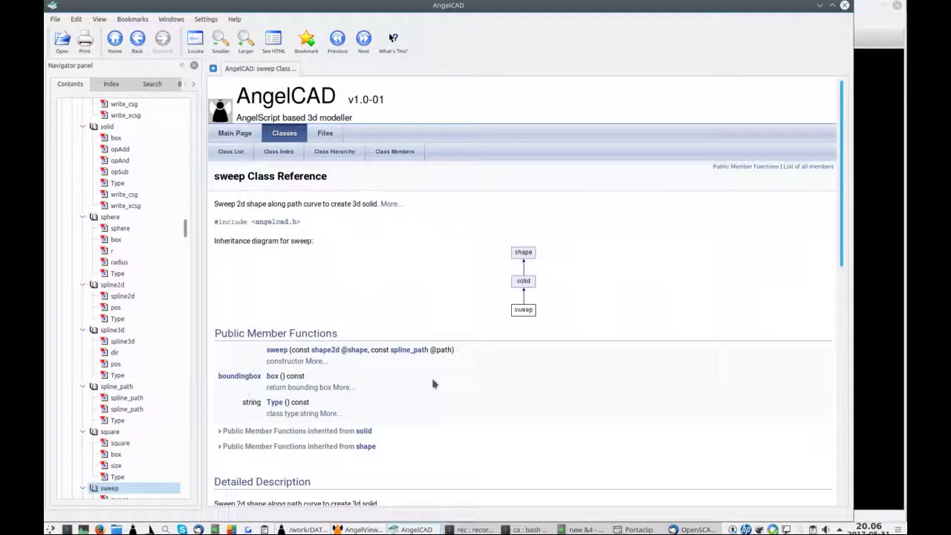
scroll(434, 382, down, 1)
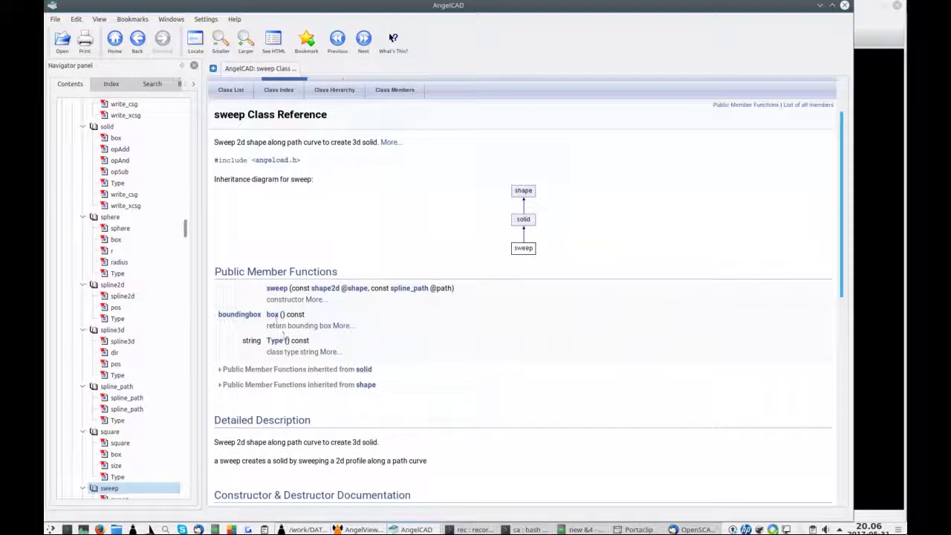
click(408, 289)
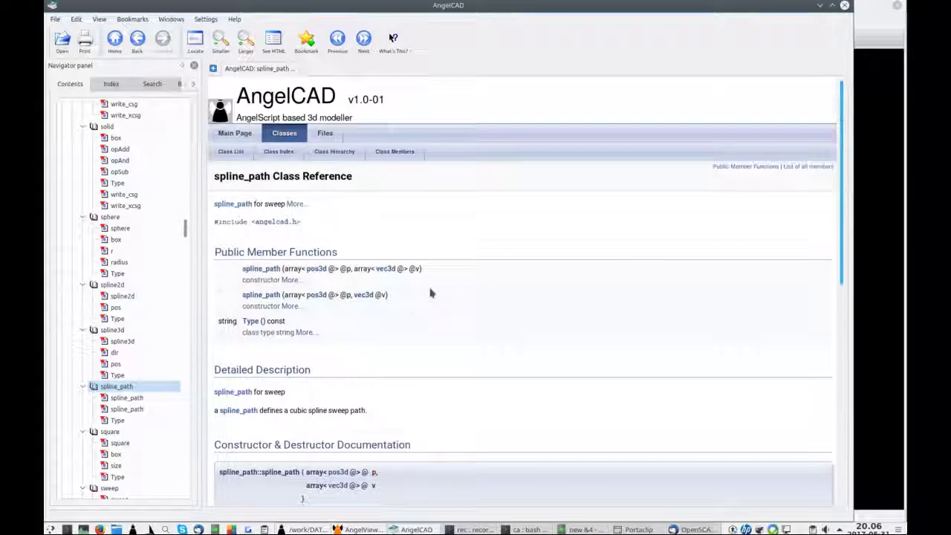
Read the transform_extrude and vec3d class reference pages.
scroll(429, 293, down, 1)
scroll(429, 293, down, 1)
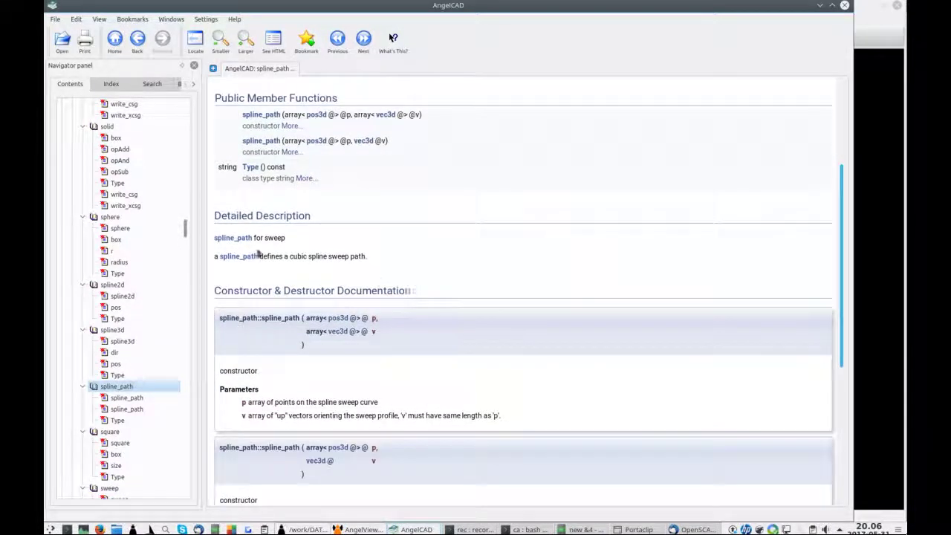
scroll(195, 237, down, 1)
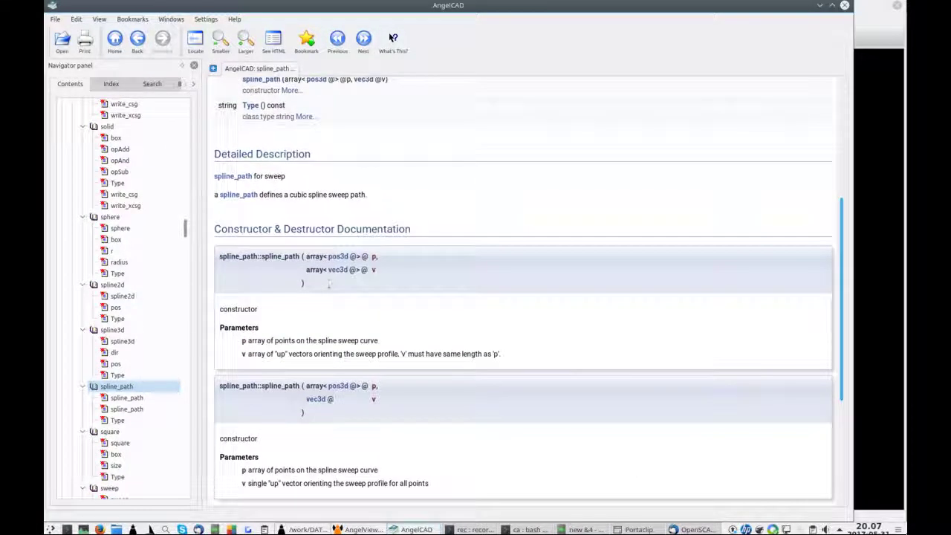
scroll(187, 313, down, 8)
scroll(186, 342, down, 2)
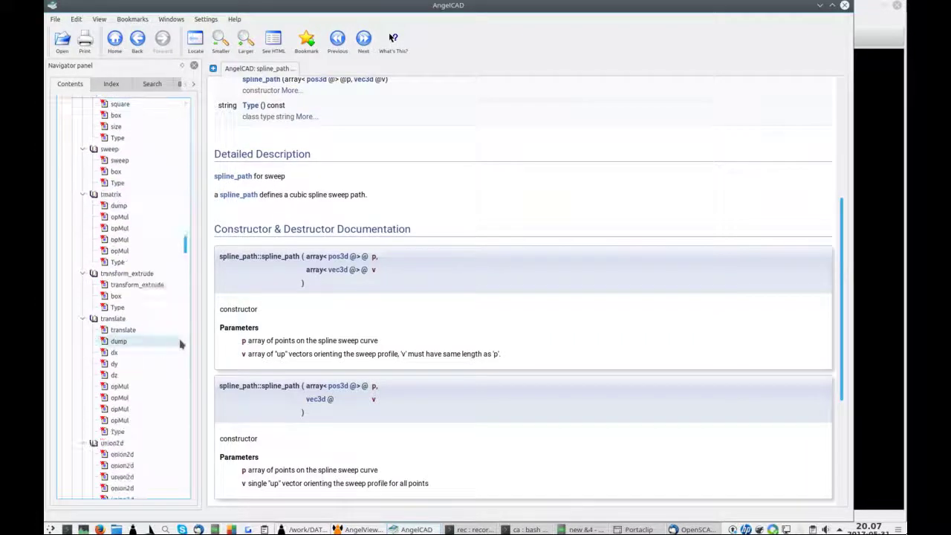
click(124, 275)
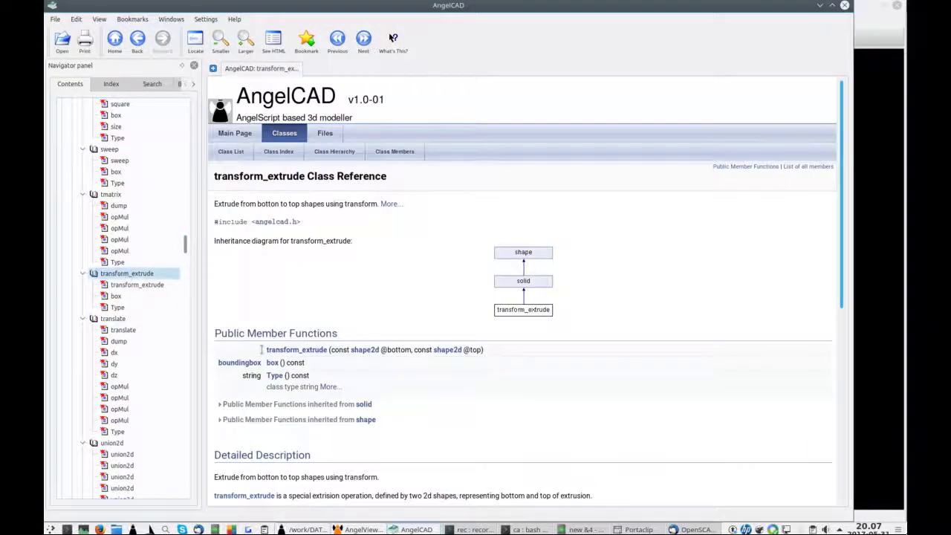
scroll(184, 341, down, 1)
scroll(184, 342, down, 4)
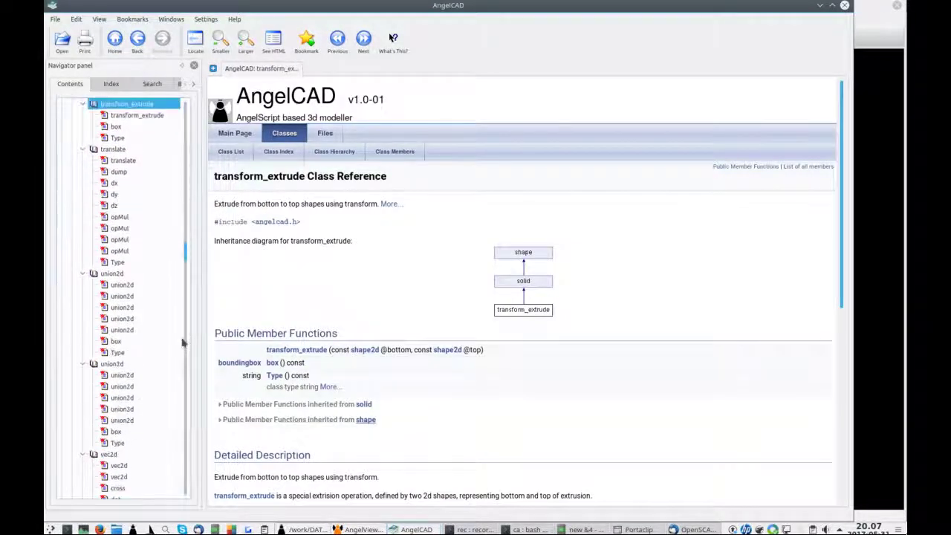
scroll(179, 349, down, 5)
scroll(131, 367, down, 1)
click(131, 366)
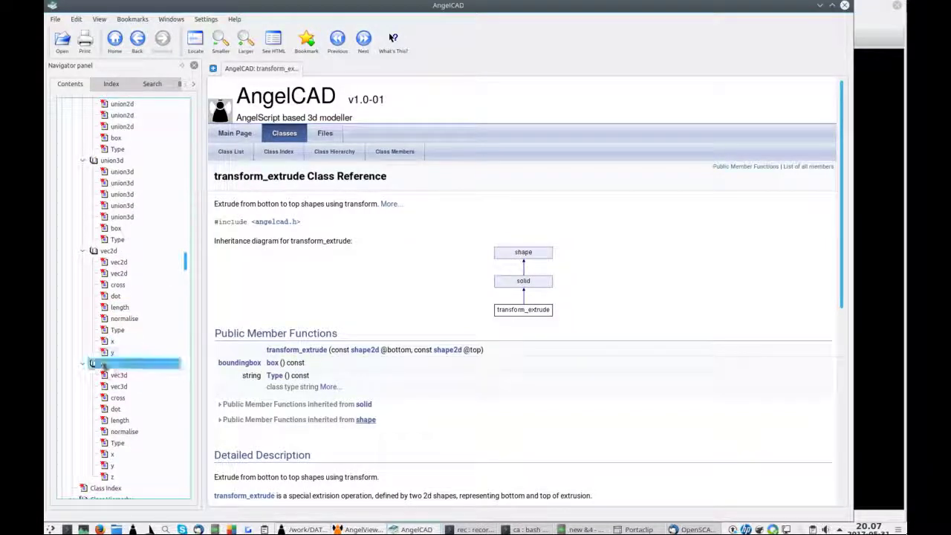
scroll(353, 347, down, 1)
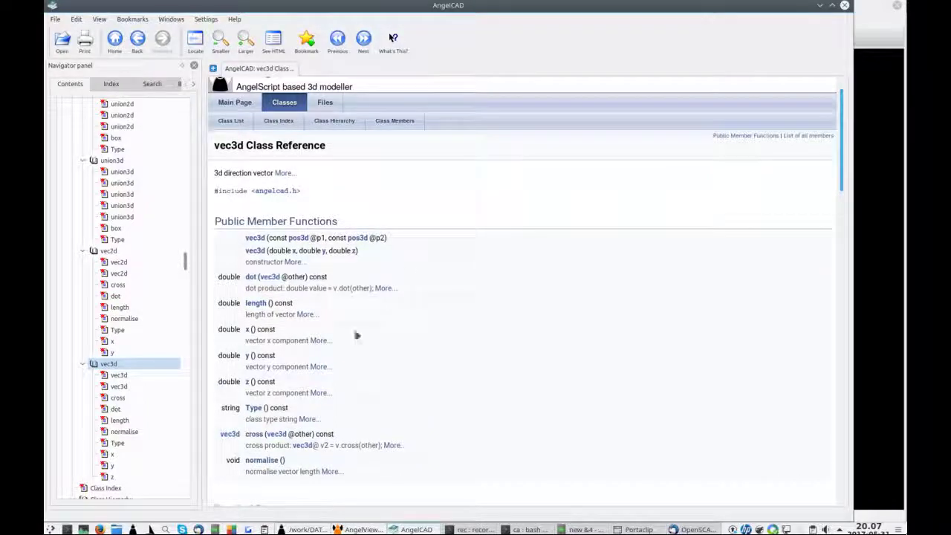
Close the documentation, rotate the vase for a final look, and close AngelView.
click(845, 5)
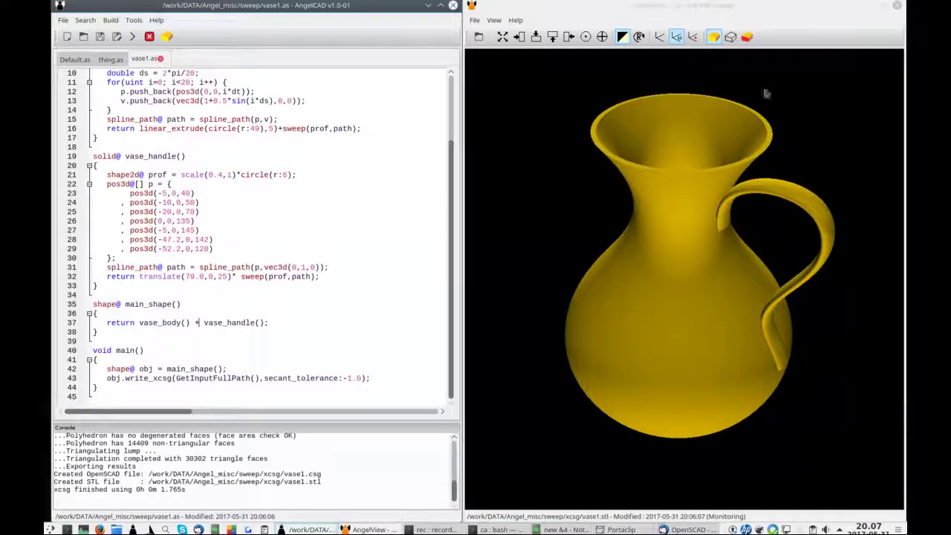
drag(610, 211, 628, 220)
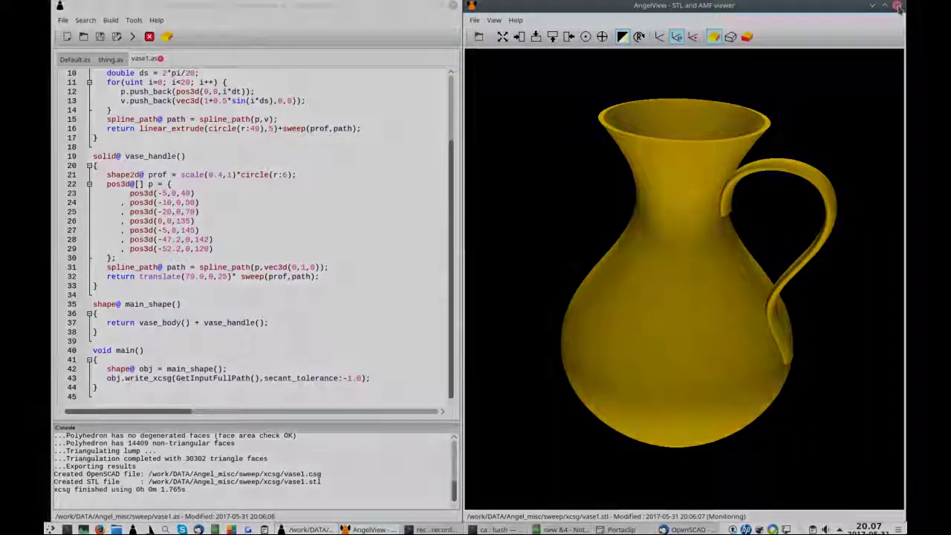
click(897, 6)
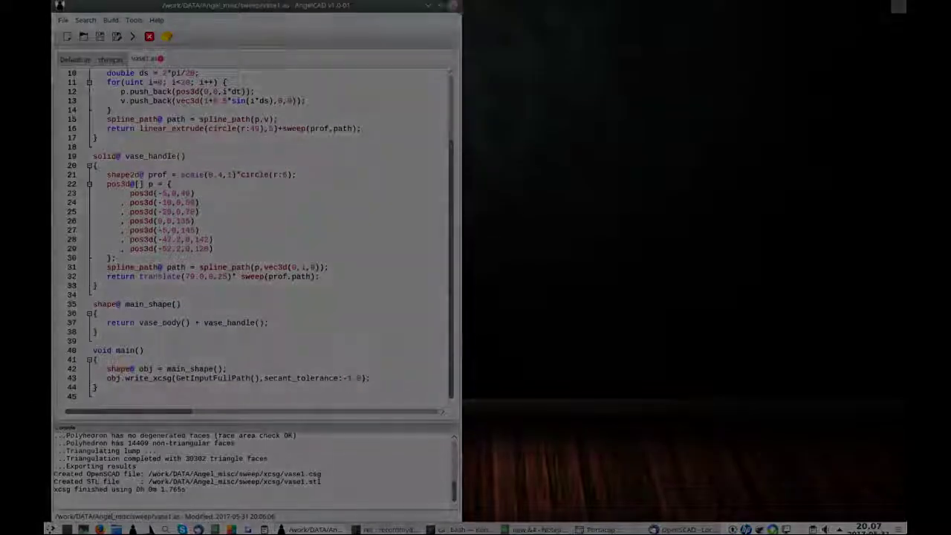